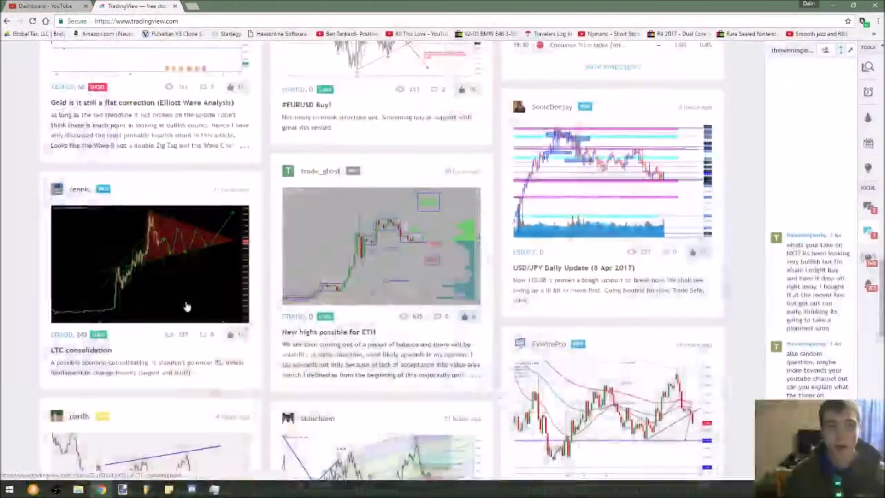
# Search the symbols for ETH, open the Poloniex Ethereum / Bitcoin result and launch its interactive chart.
pyautogui.scroll(8, 186, 307)
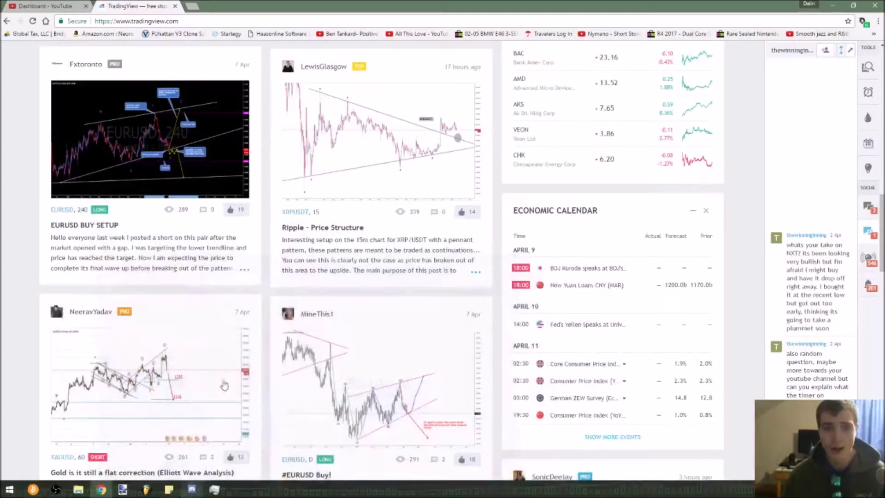
pyautogui.scroll(10, 225, 387)
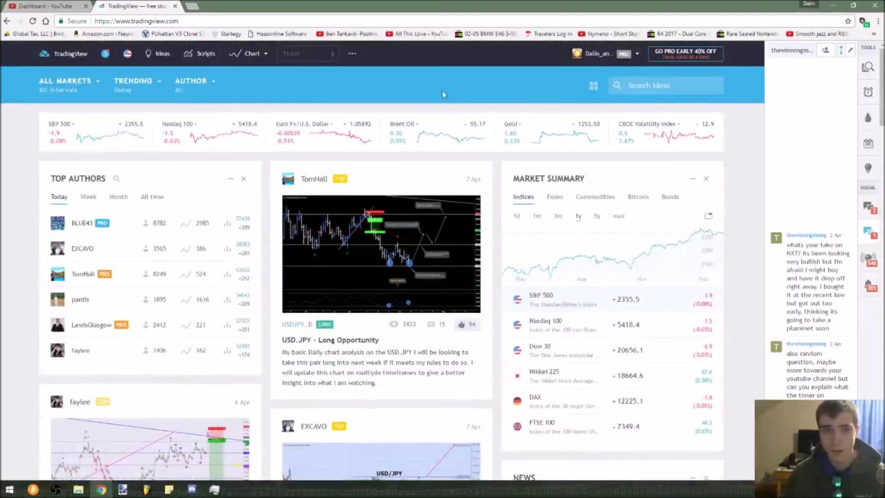
pyautogui.click(661, 83)
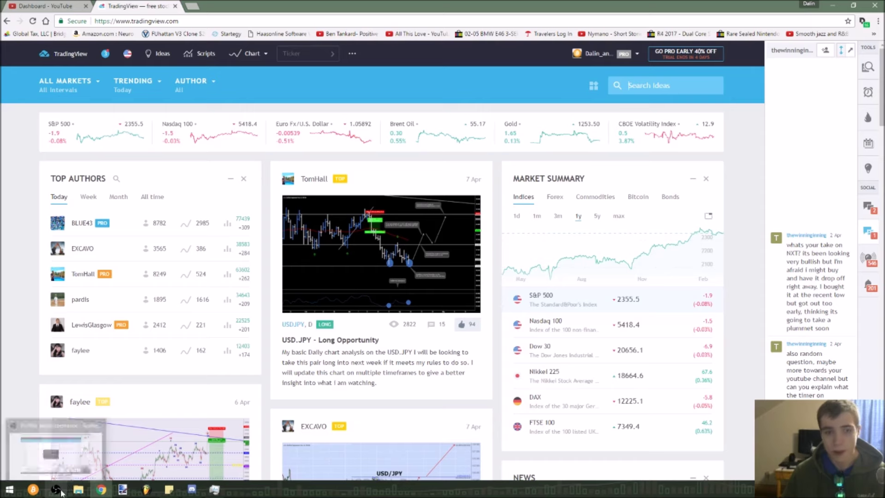
pyautogui.click(659, 84)
pyautogui.write('ETH')
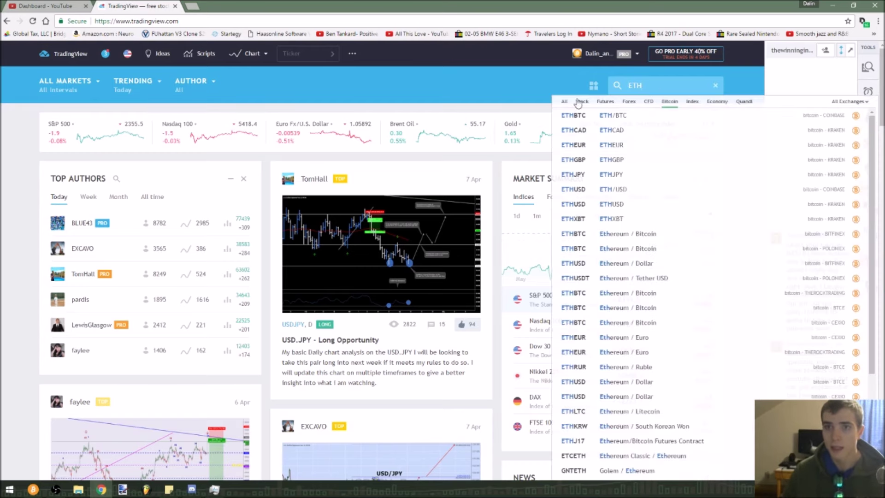
pyautogui.click(754, 251)
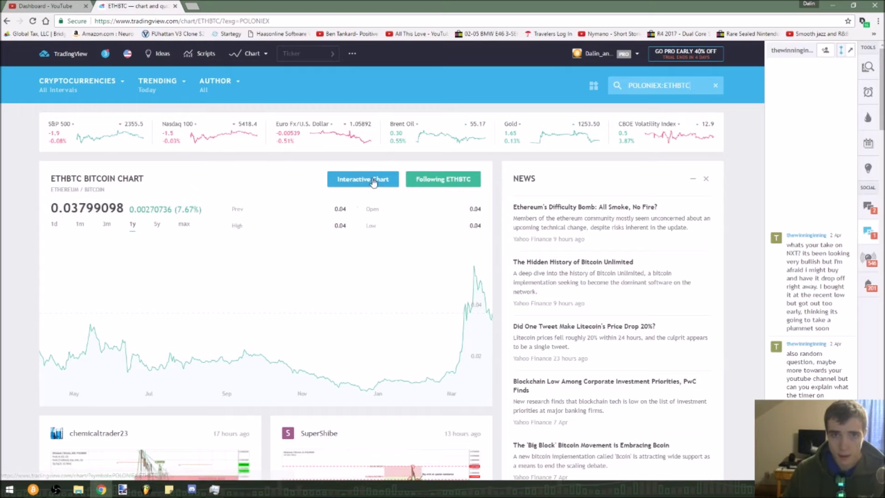
pyautogui.click(374, 181)
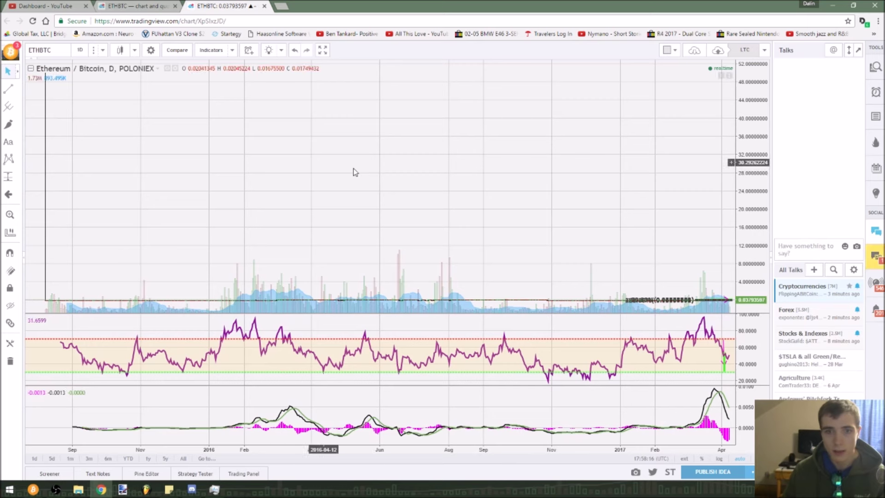
# Remove all indicators from the ETHBTC daily chart while keeping the drawings.
pyautogui.scroll(3, 365, 166)
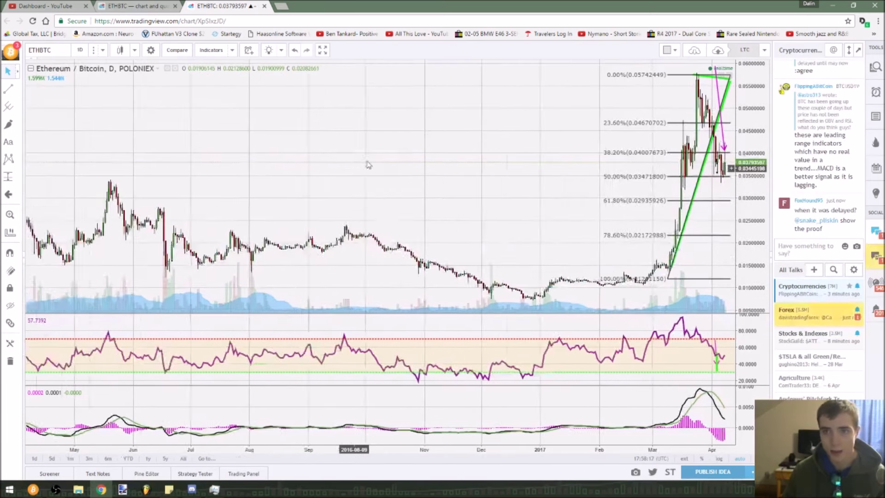
pyautogui.scroll(5, 411, 158)
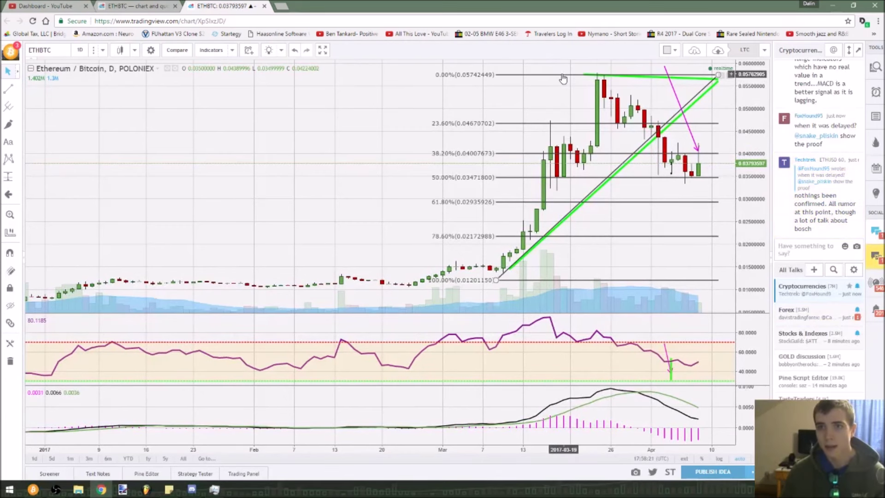
pyautogui.scroll(4, 548, 84)
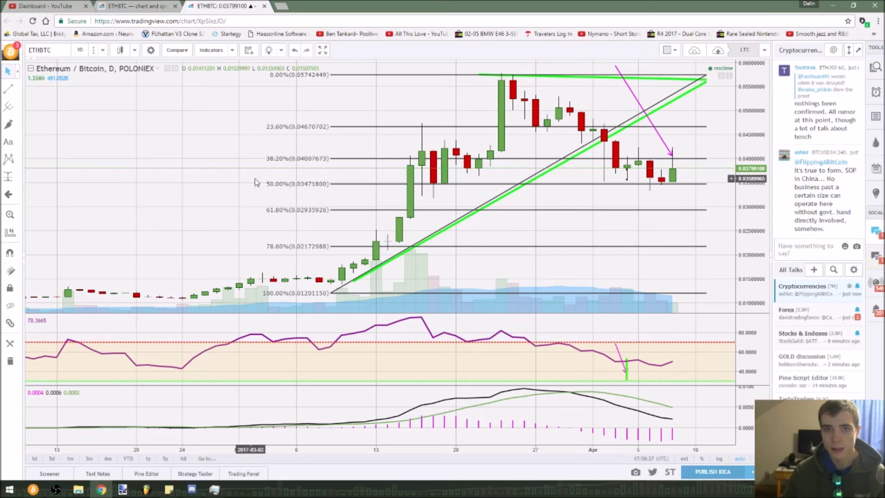
pyautogui.rightClick(215, 178)
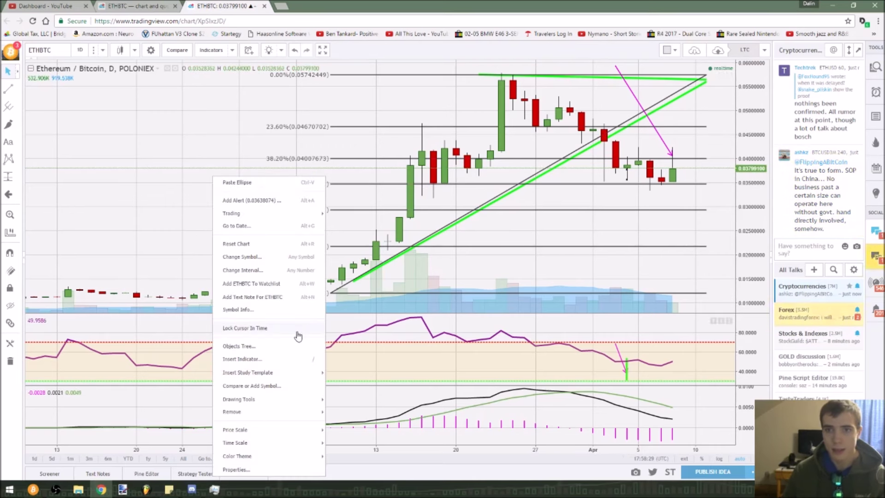
pyautogui.moveTo(253, 412)
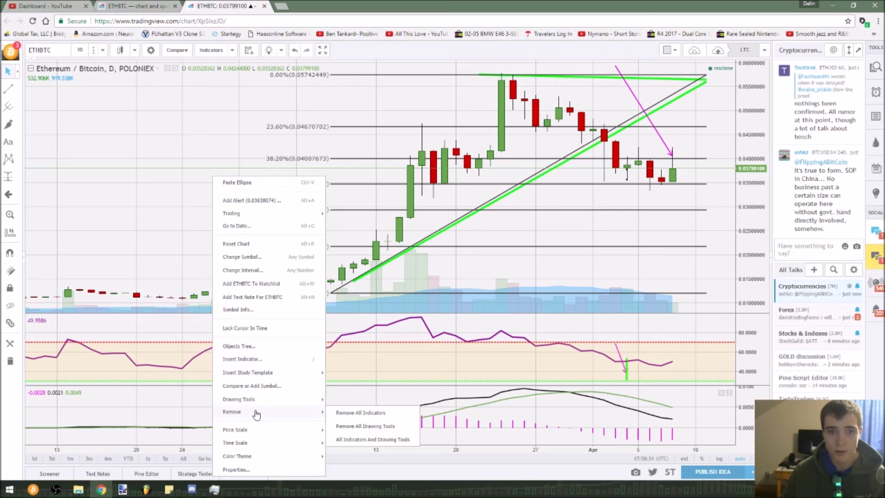
pyautogui.click(395, 413)
# Search the indicators for "vol" and add the built-in Volume indicator to the chart.
pyautogui.rightClick(191, 225)
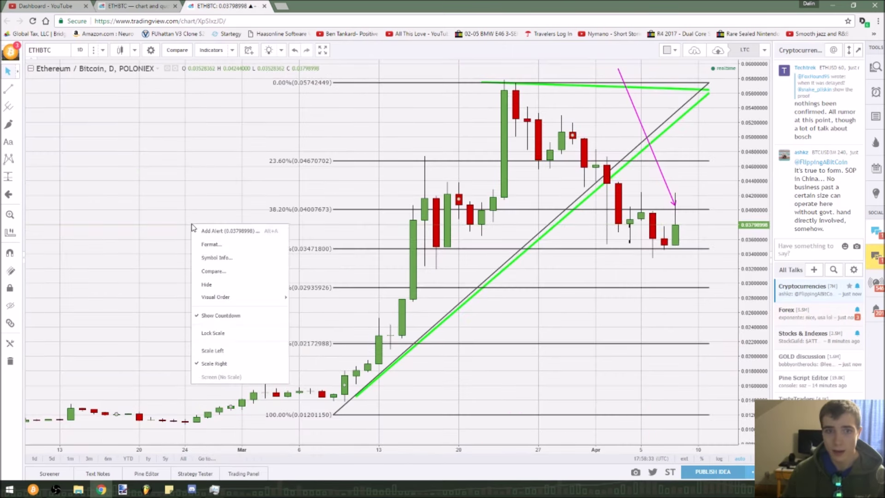
pyautogui.click(260, 362)
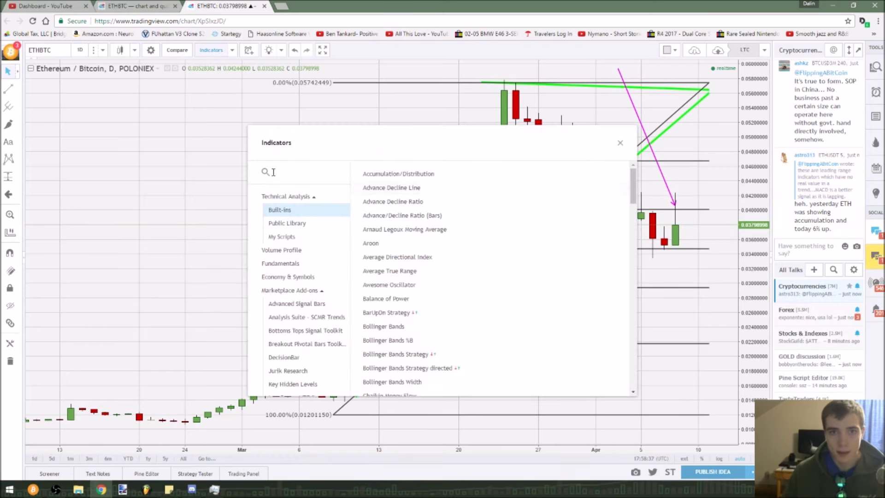
pyautogui.write('vol')
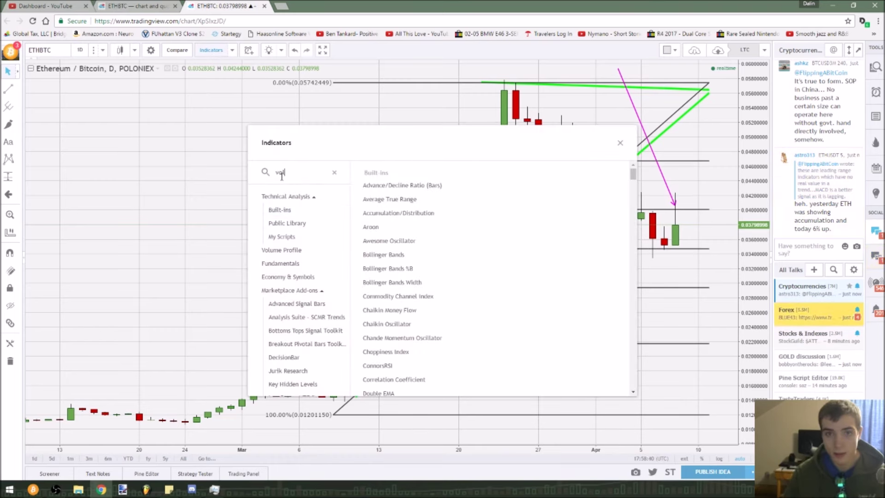
pyautogui.click(416, 189)
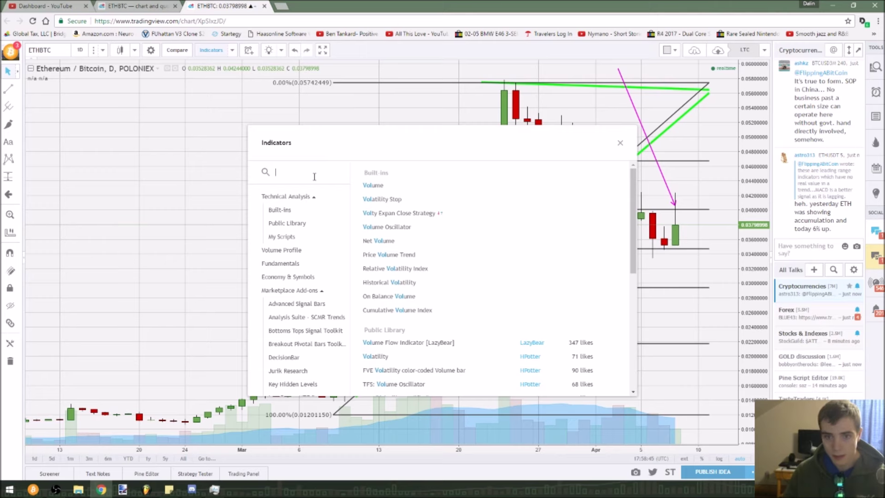
# Add the built-in Relative Strength Index and MACD indicators, then close the indicator list.
pyautogui.write('rsi')
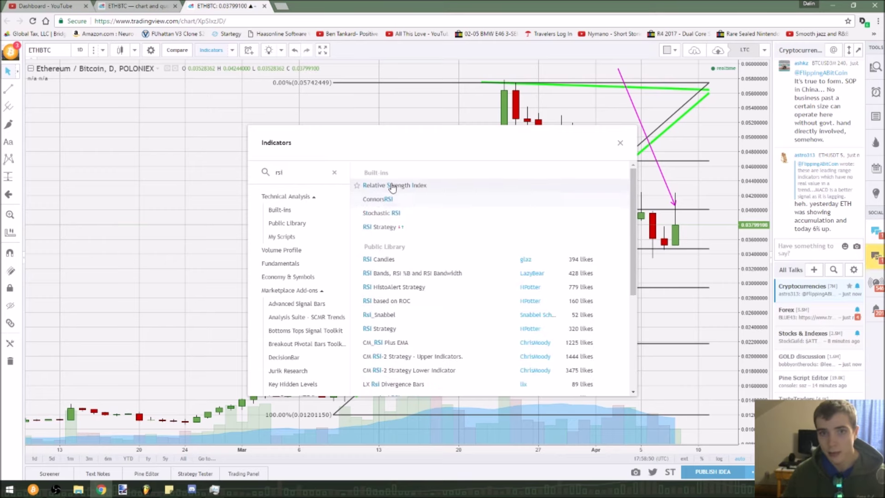
pyautogui.press('Return')
pyautogui.click(334, 172)
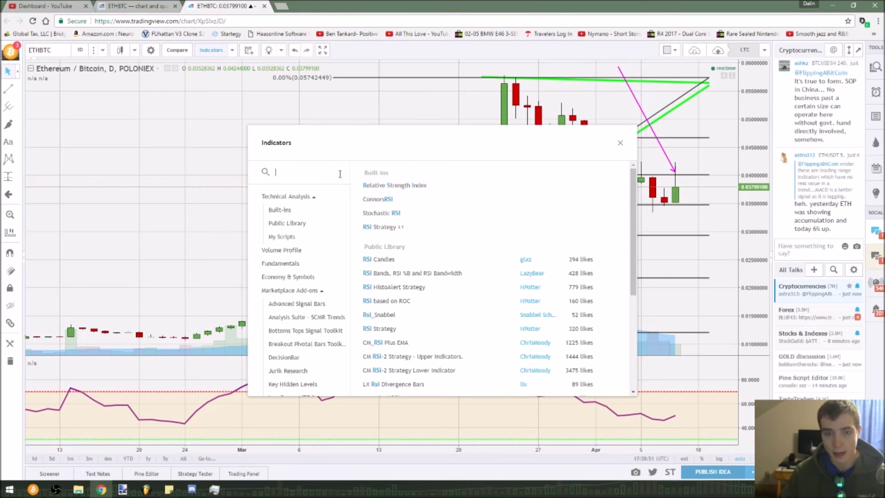
pyautogui.write('mac')
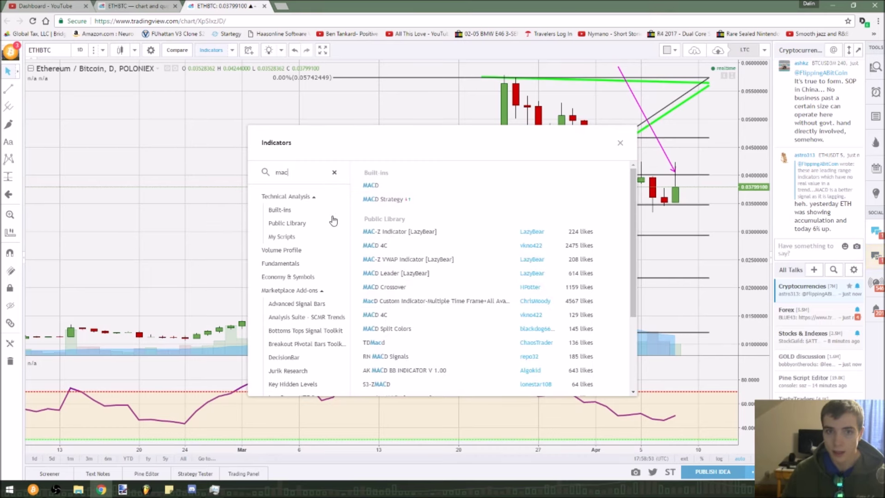
pyautogui.click(394, 186)
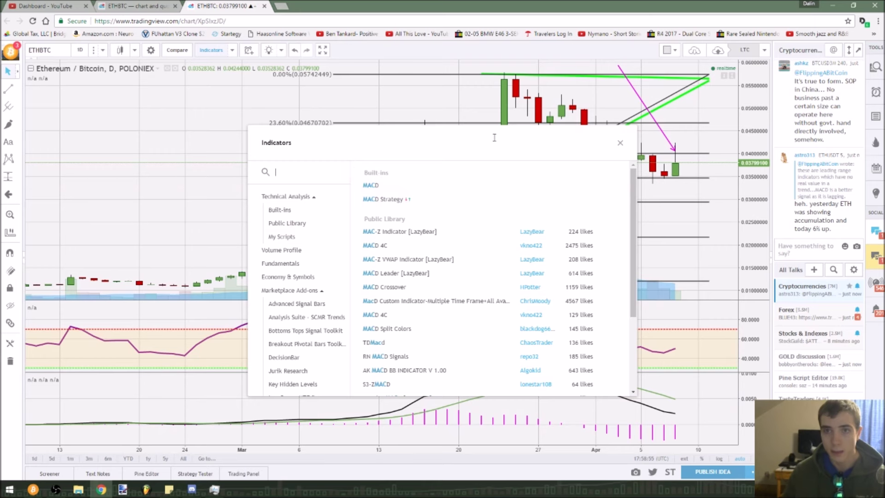
pyautogui.click(620, 143)
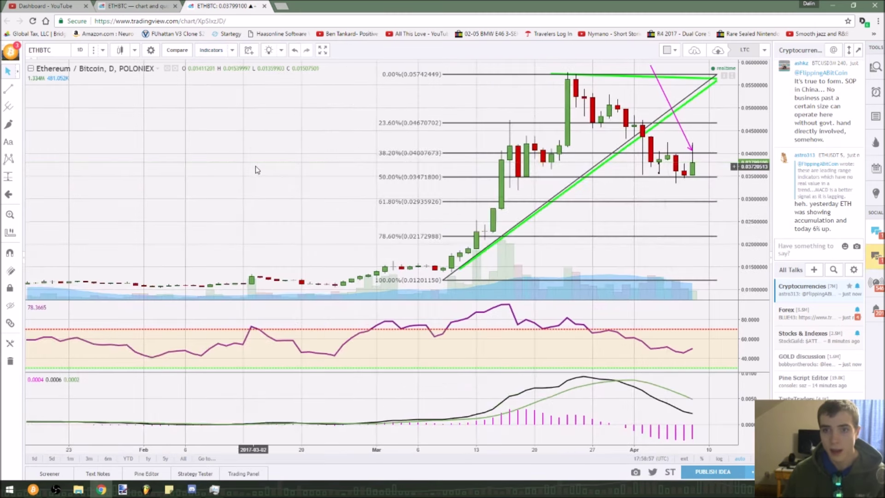
# Delete the rising green trend line drawn along the Fibonacci retracement's diagonal.
pyautogui.scroll(-5, 257, 170)
pyautogui.scroll(-4, 297, 192)
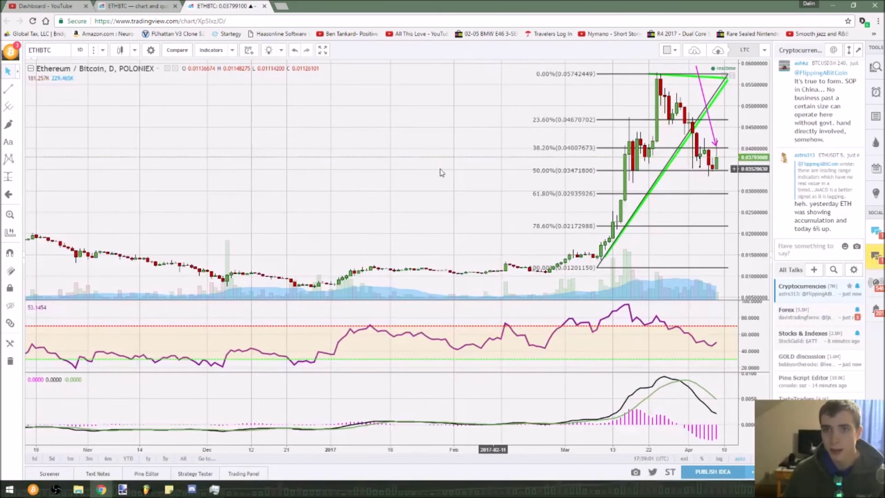
pyautogui.moveTo(441, 173); pyautogui.dragTo(315, 174)
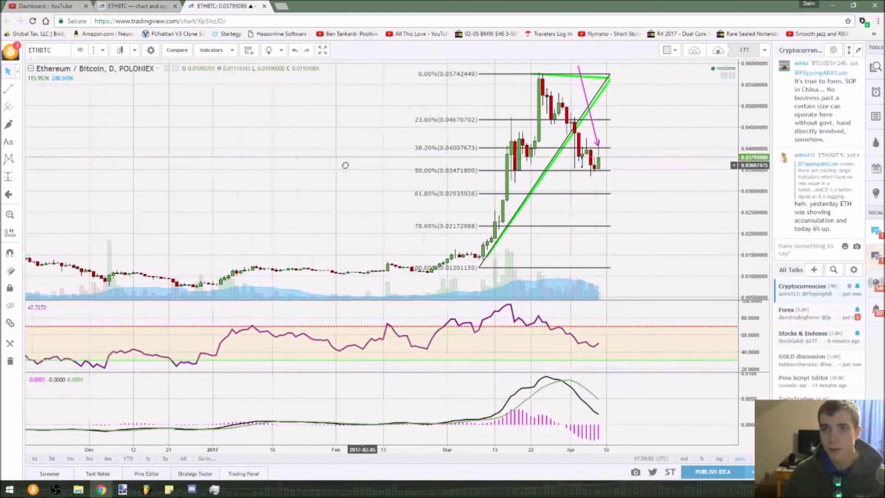
pyautogui.click(583, 78)
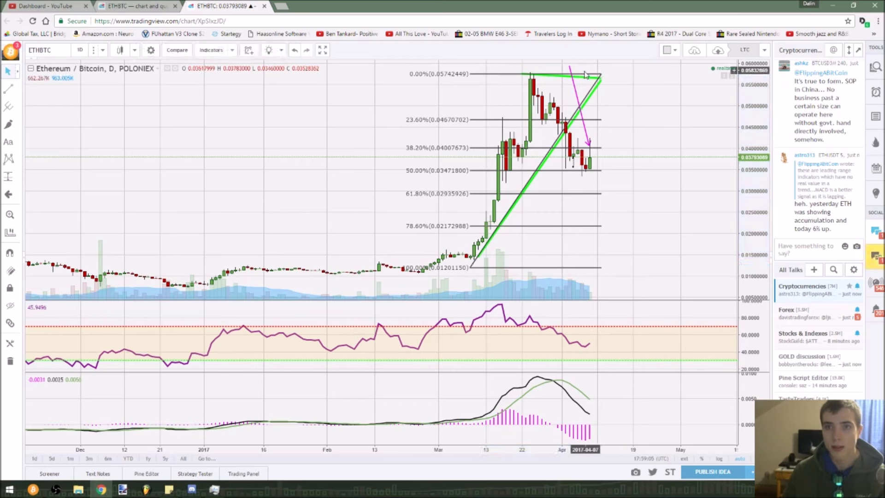
pyautogui.click(598, 85)
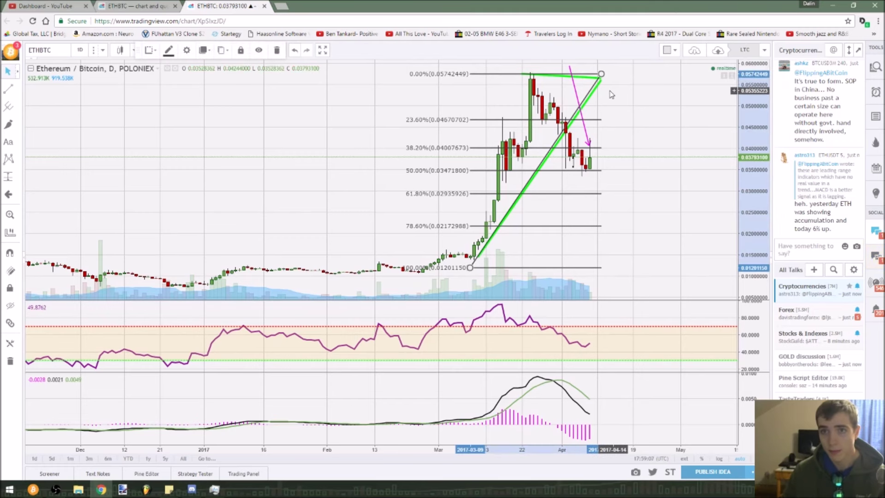
pyautogui.press('Delete')
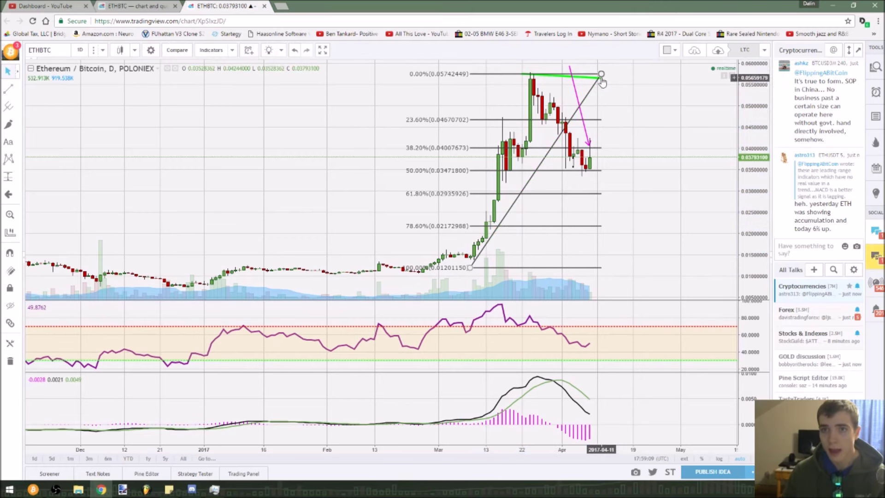
# Raise the Fibonacci retracement's upper anchor to about 0.0581 and delete the remaining green line and the magenta arrow over the price peak.
pyautogui.click(602, 78)
pyautogui.moveTo(605, 75); pyautogui.dragTo(608, 75)
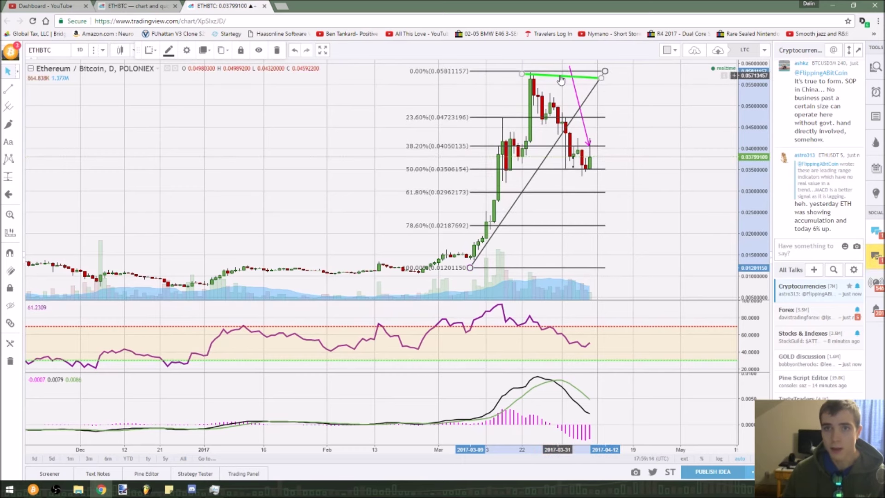
pyautogui.click(573, 84)
pyautogui.press('Delete')
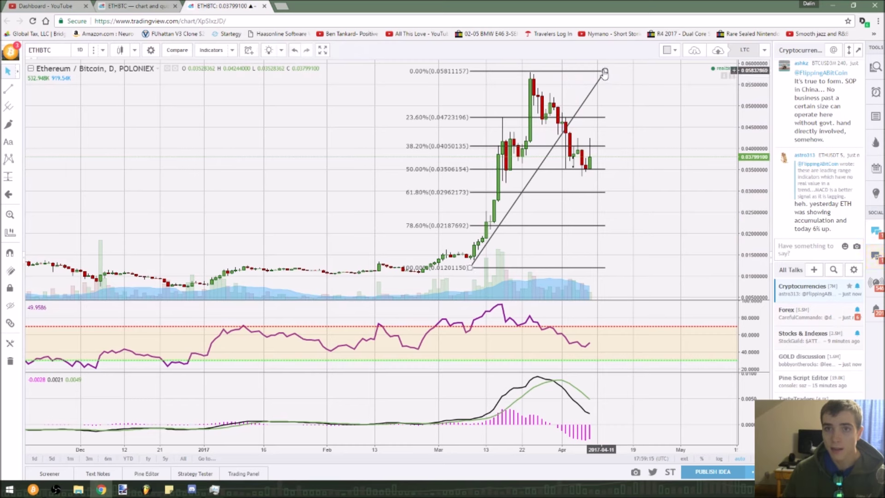
# Fine-tune the Fibonacci retracement's upper anchor so the 0.00% level sits at about 0.0580.
pyautogui.click(606, 72)
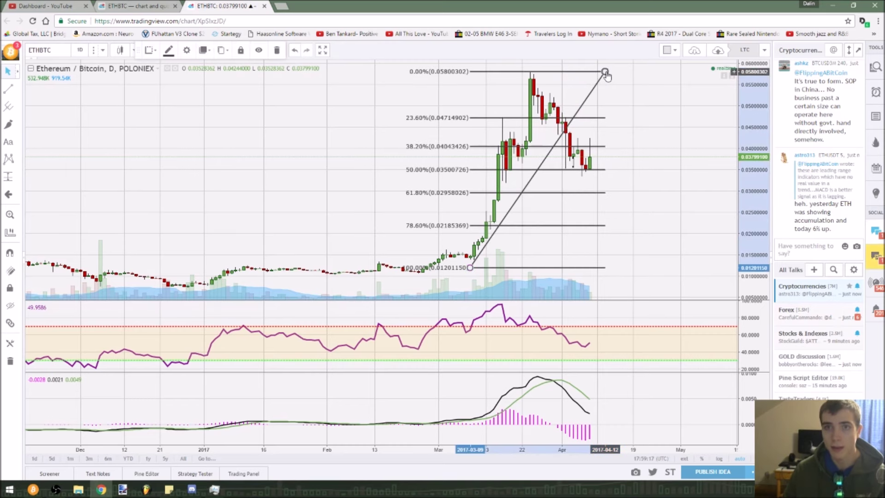
pyautogui.scroll(3, 255, 169)
pyautogui.scroll(1, 256, 169)
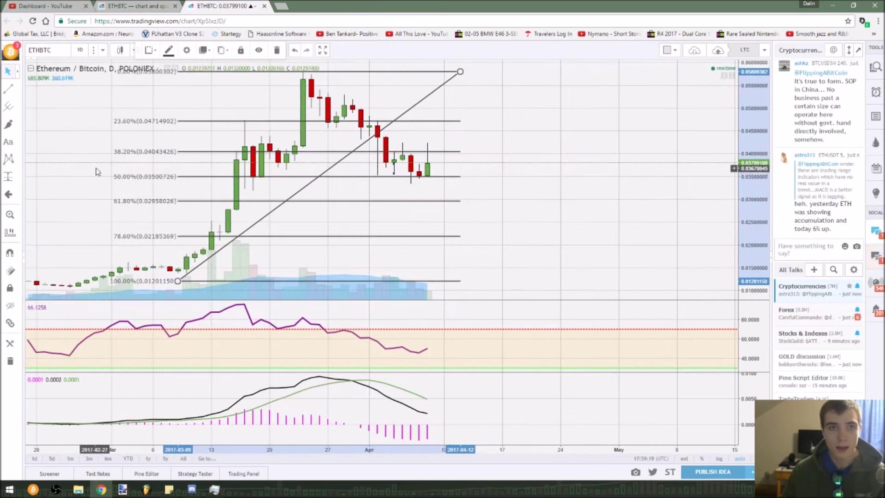
pyautogui.moveTo(153, 157); pyautogui.dragTo(379, 165)
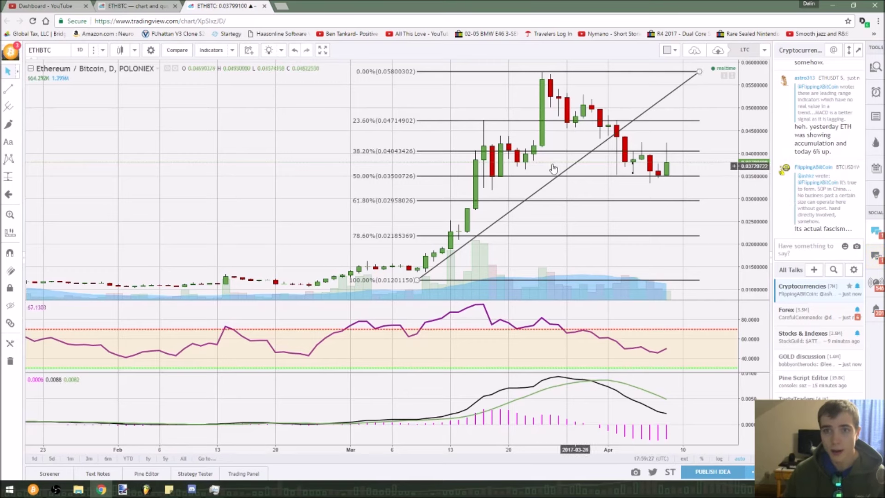
# Brush a vertical black stroke through the 7 April candle from about 0.032 to 0.041.
pyautogui.scroll(5, 558, 182)
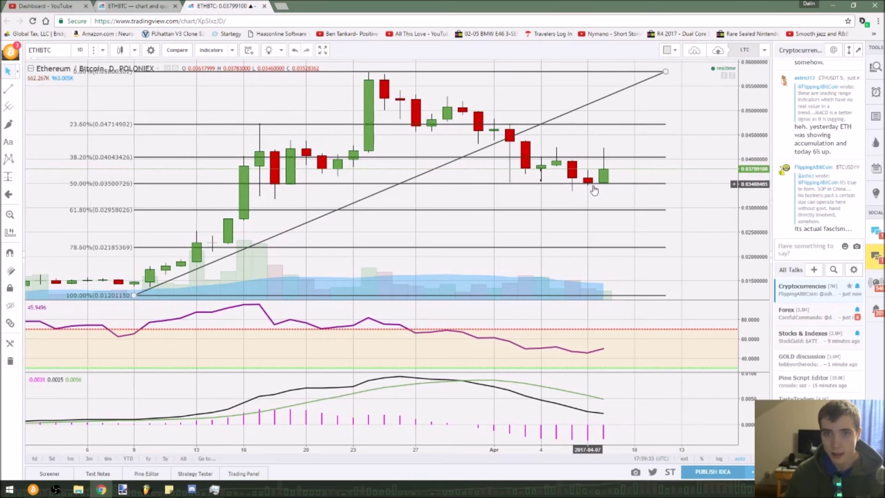
pyautogui.click(8, 126)
pyautogui.moveTo(588, 158)
pyautogui.mouseDown()
pyautogui.moveTo(590, 198)
pyautogui.moveTo(593, 157)
pyautogui.mouseUp()
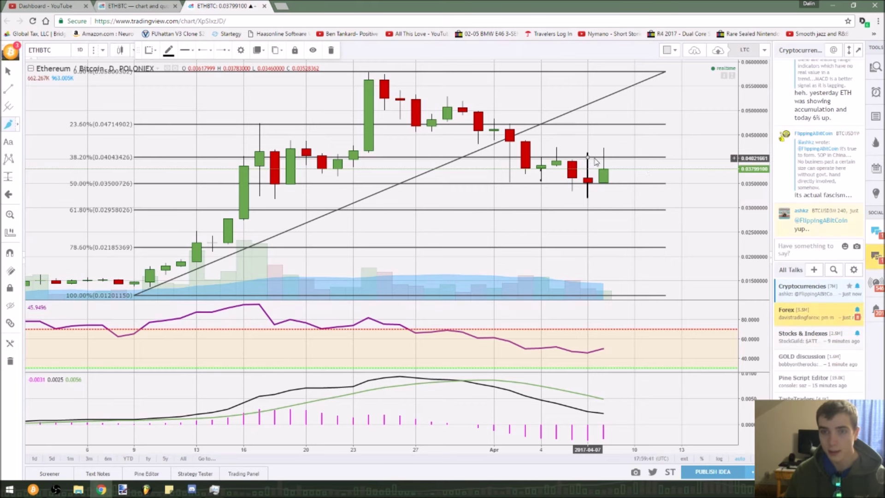
pyautogui.click(592, 157)
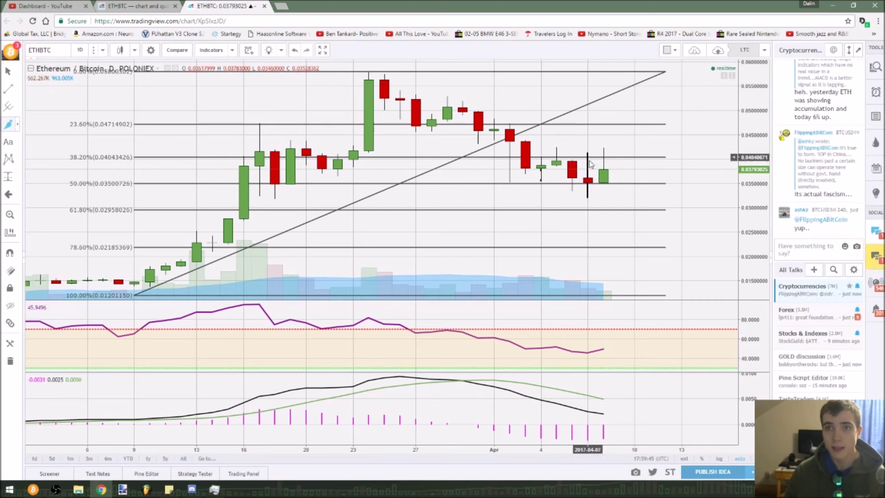
pyautogui.click(588, 197)
pyautogui.click(585, 130)
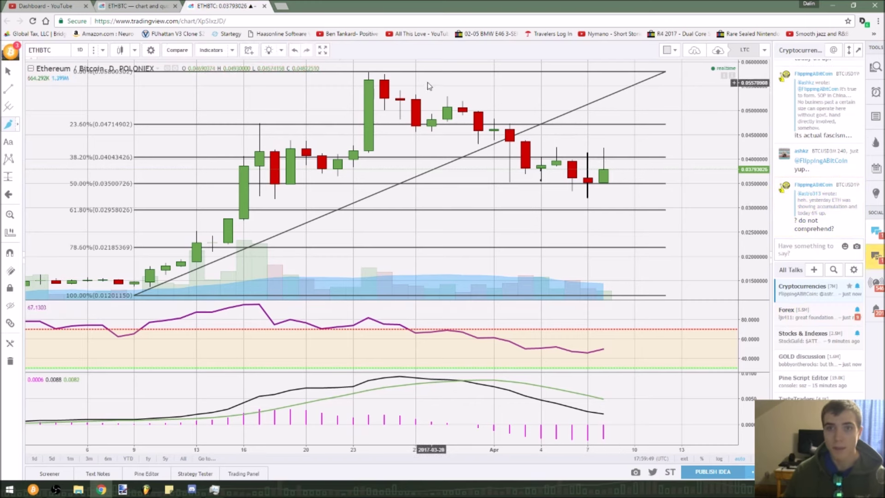
pyautogui.scroll(-5, 427, 92)
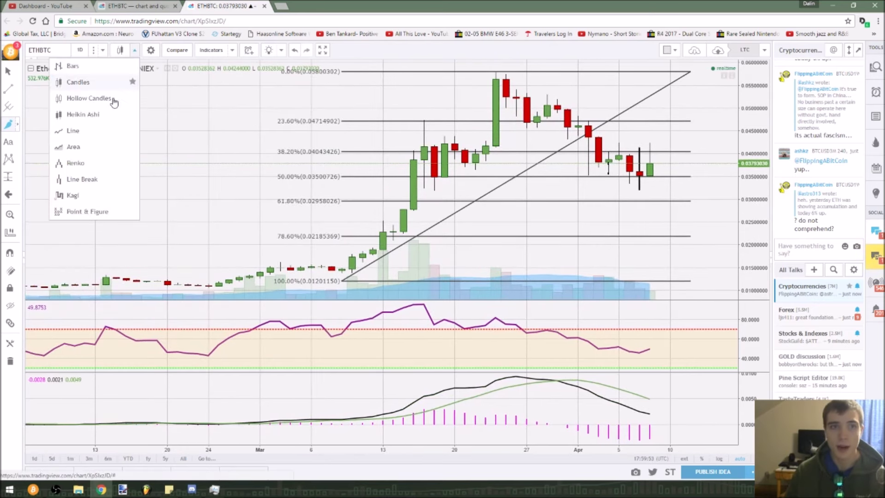
# Switch the chart's candle style to Heikin Ashi.
pyautogui.click(85, 115)
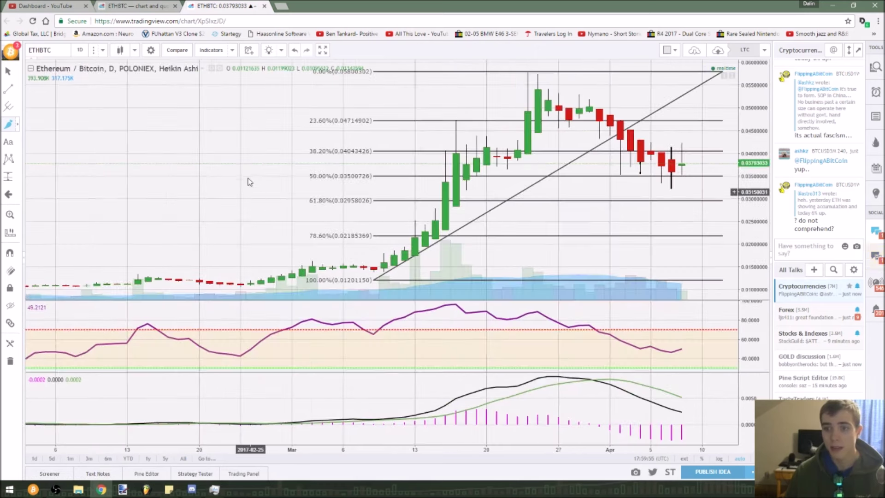
pyautogui.moveTo(175, 180); pyautogui.dragTo(137, 174)
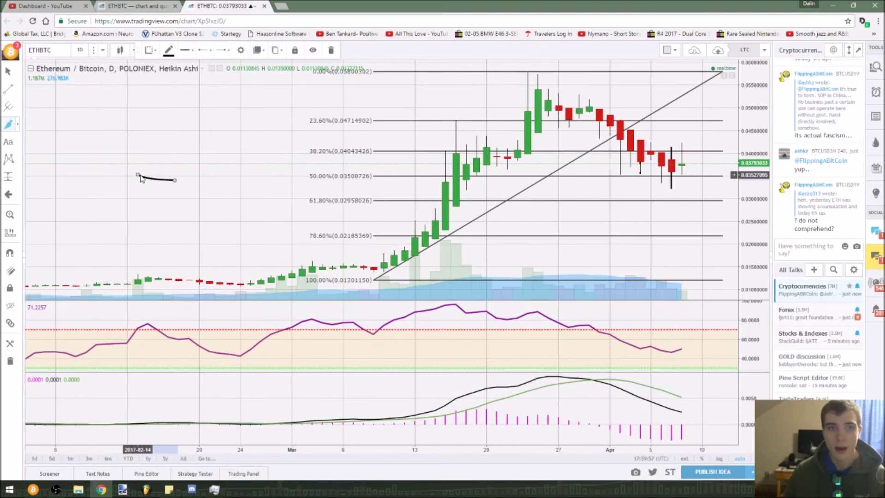
pyautogui.click(8, 71)
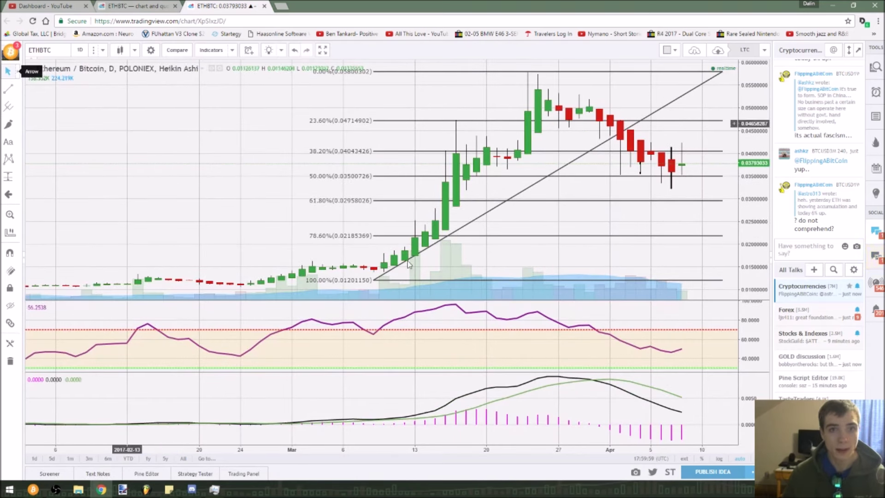
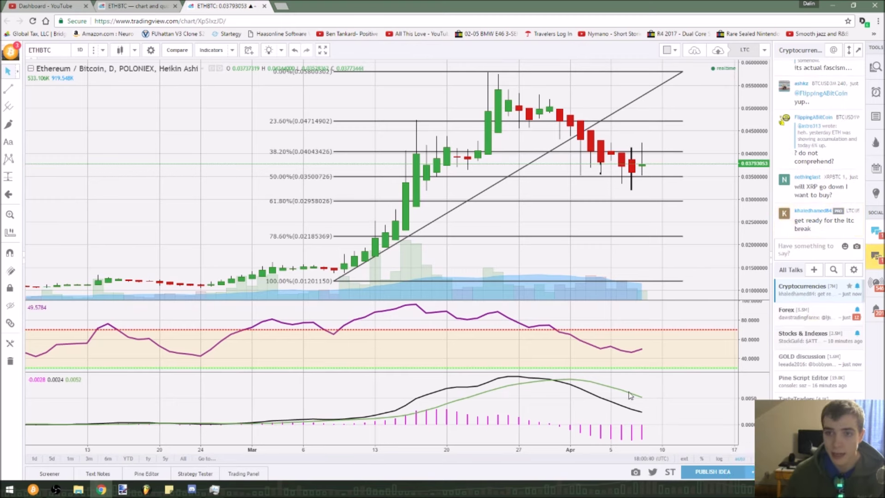
pyautogui.scroll(2, 141, 216)
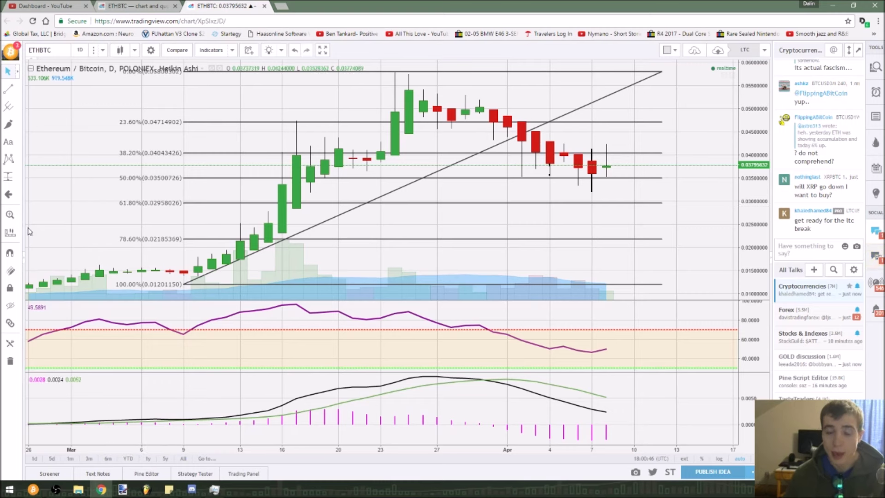
pyautogui.scroll(-3, 97, 184)
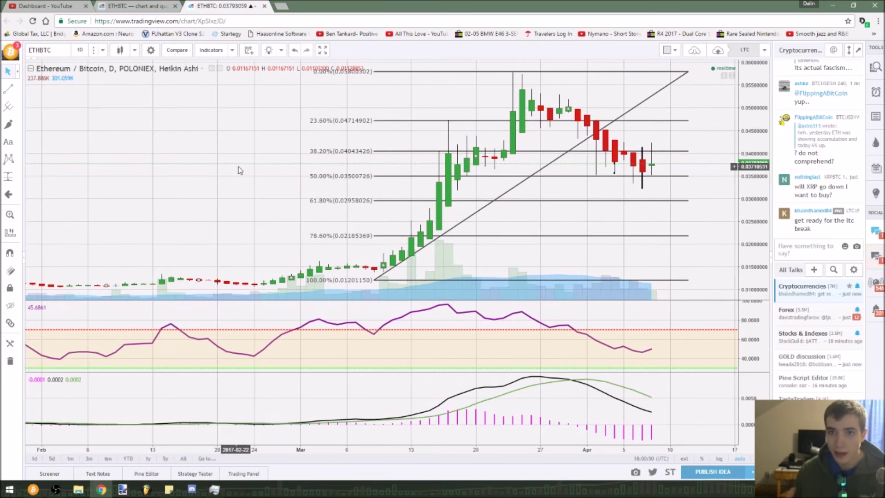
pyautogui.hscroll(2, 244, 189)
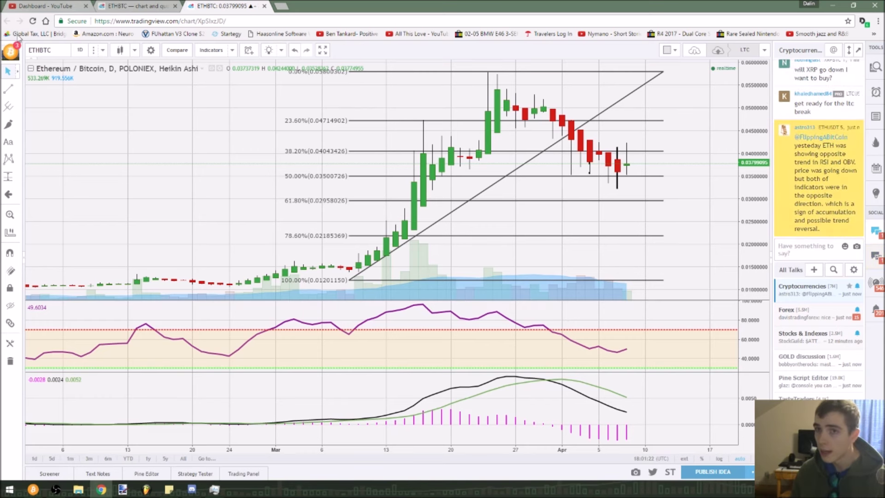
pyautogui.scroll(2, 115, 152)
pyautogui.scroll(-2, 116, 139)
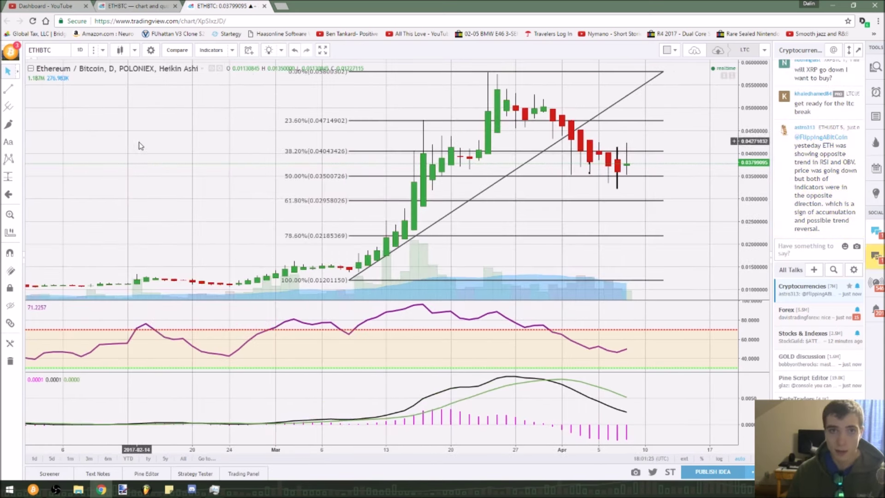
pyautogui.moveTo(204, 134); pyautogui.dragTo(249, 163)
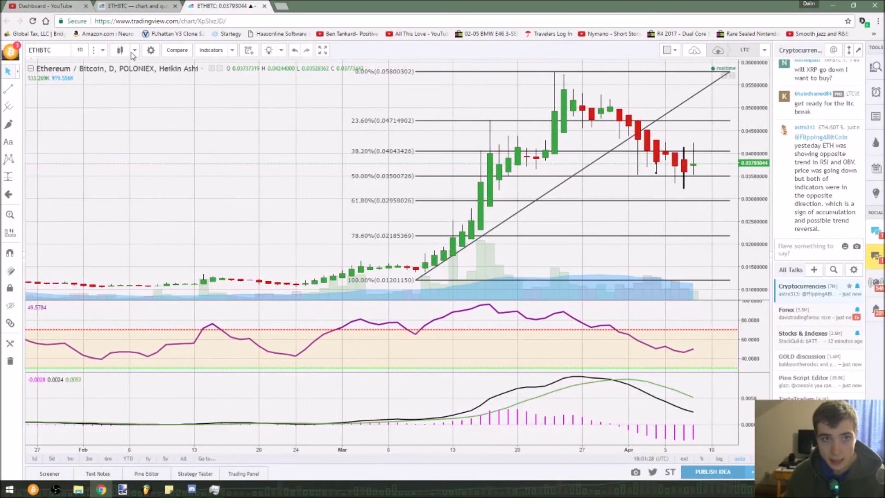
# Change the ETHBTC chart interval to 2 hours.
pyautogui.click(103, 51)
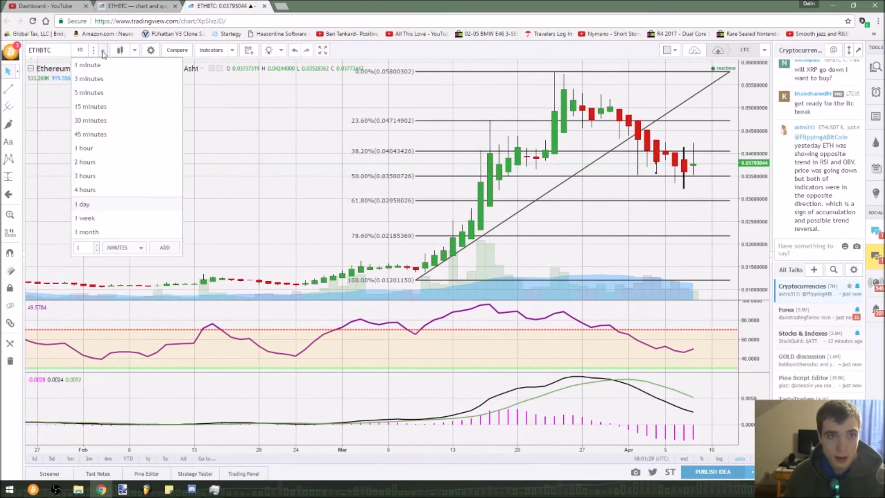
pyautogui.click(115, 169)
pyautogui.scroll(-8, 272, 144)
pyautogui.scroll(-4, 295, 121)
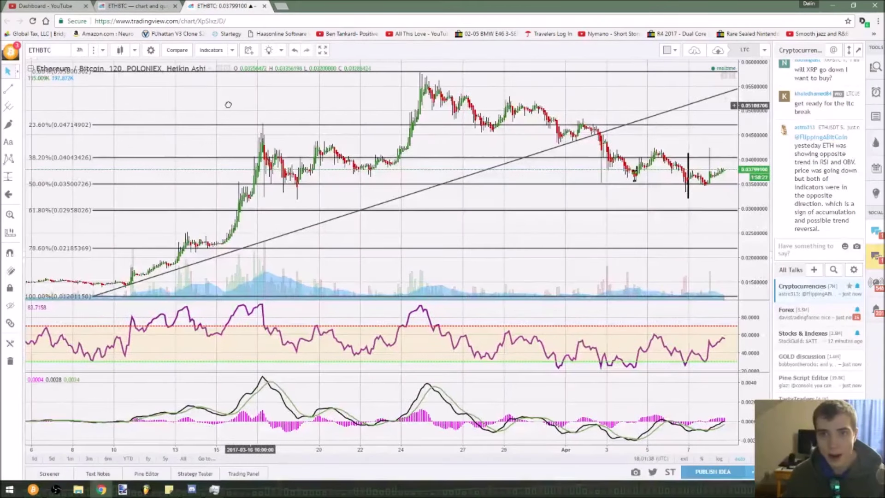
# Delete the vertical black brush stroke running through the 7 April candles.
pyautogui.hscroll(5, 206, 109)
pyautogui.scroll(5, 485, 117)
pyautogui.hscroll(-1, 408, 148)
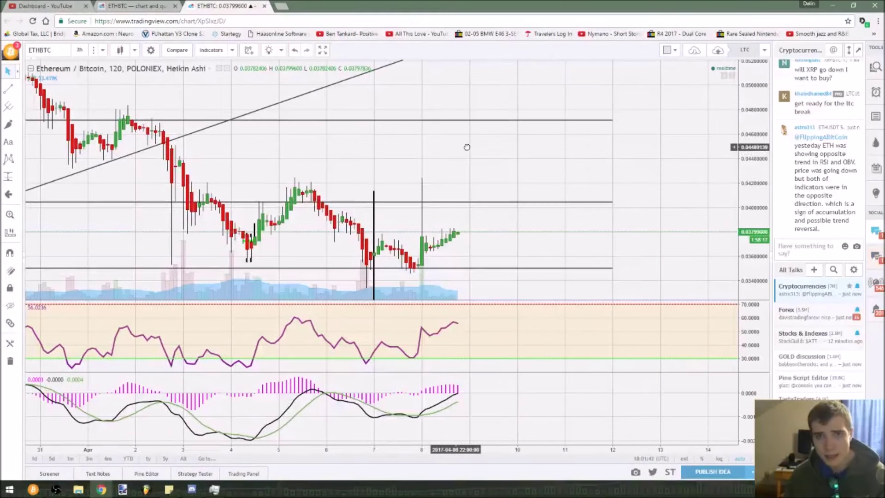
pyautogui.scroll(3, 467, 147)
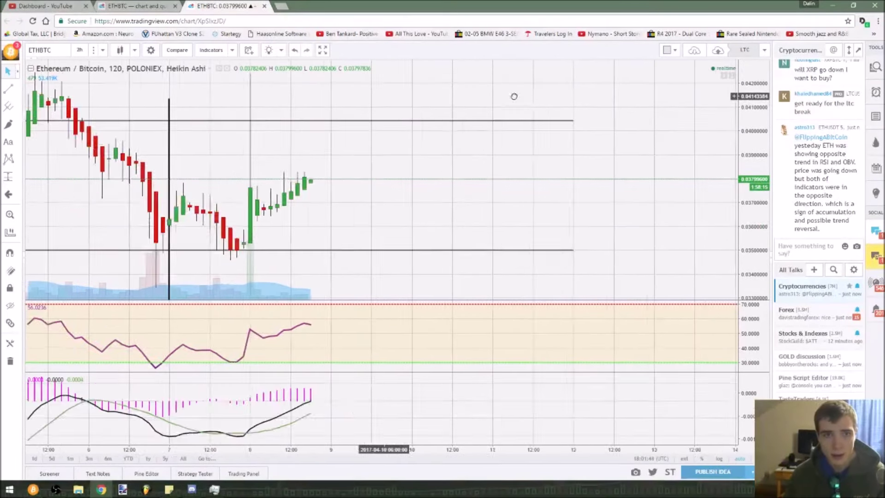
pyautogui.hscroll(-5, 496, 98)
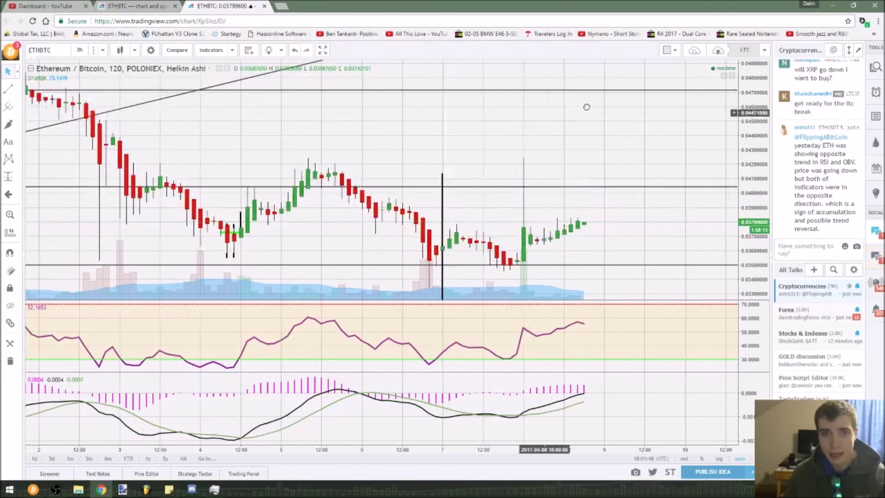
pyautogui.hscroll(-2, 579, 107)
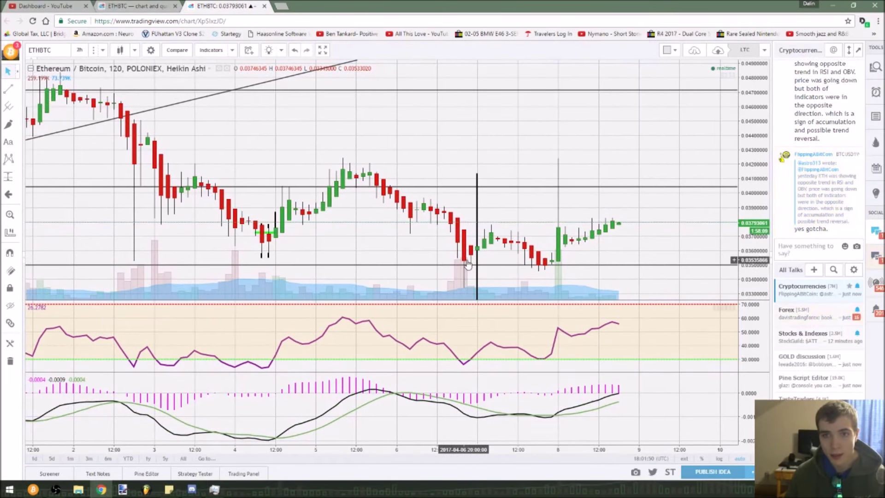
pyautogui.click(477, 198)
pyautogui.press('Delete')
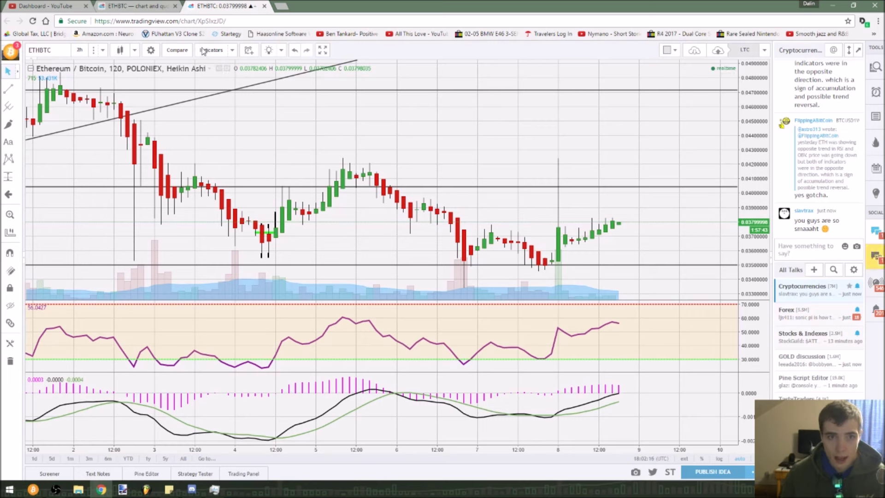
# Overlay the Bitstamp BTCUSD symbol on the main ETHBTC chart.
pyautogui.click(172, 50)
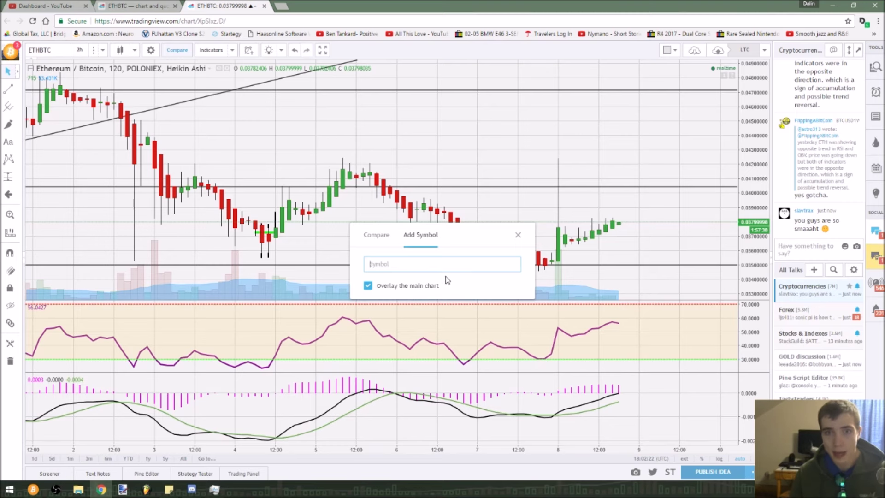
pyautogui.write('BTC')
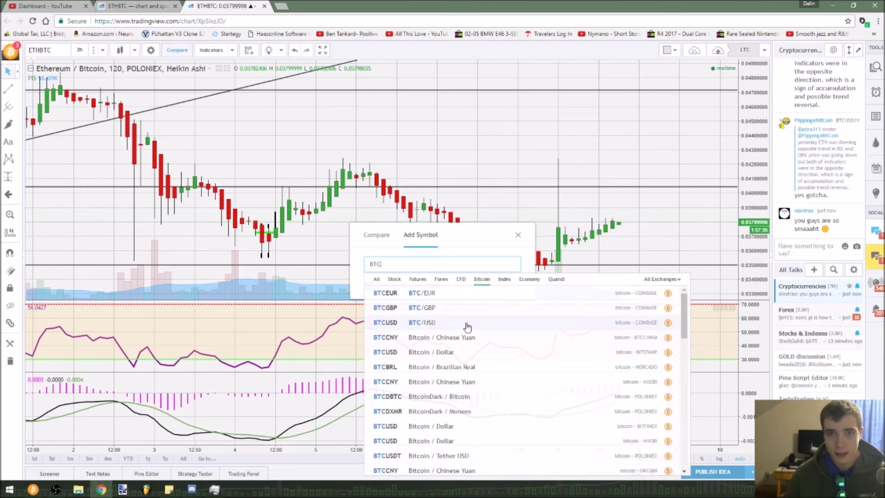
pyautogui.click(466, 356)
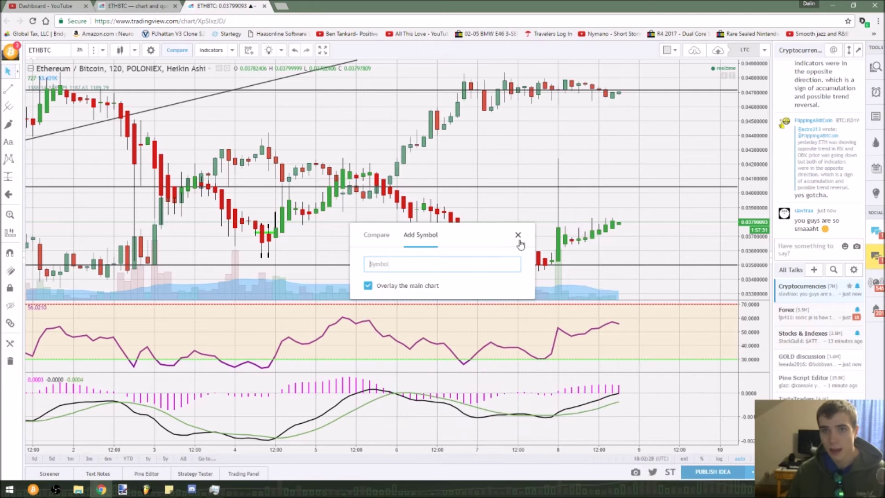
pyautogui.click(518, 235)
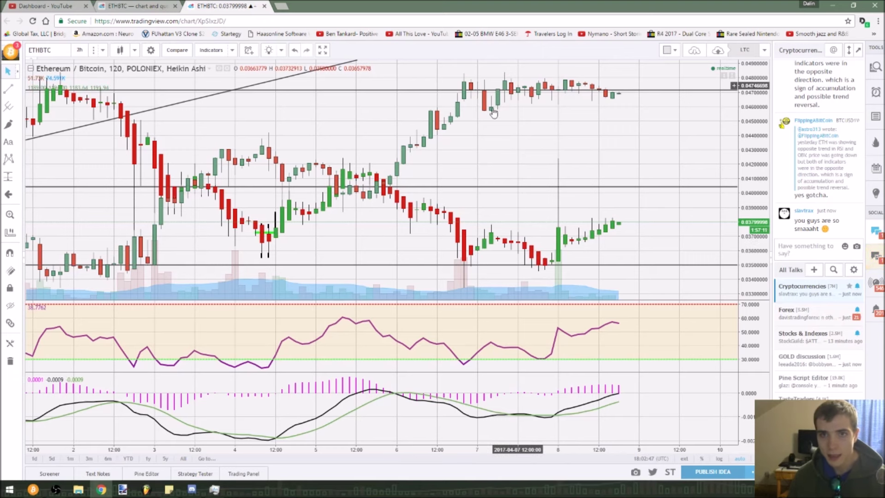
# Brush black circles around the BTCUSD peak and the matching ETHBTC drop between 6 and 7 April.
pyautogui.click(7, 125)
pyautogui.moveTo(490, 67)
pyautogui.mouseDown()
pyautogui.moveTo(461, 116)
pyautogui.moveTo(504, 94)
pyautogui.mouseUp()
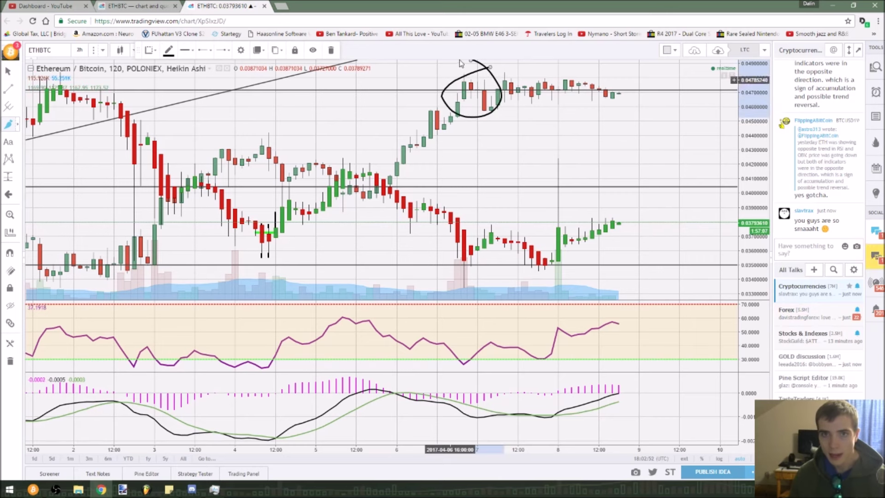
pyautogui.moveTo(456, 207)
pyautogui.mouseDown()
pyautogui.moveTo(462, 266)
pyautogui.moveTo(474, 206)
pyautogui.mouseUp()
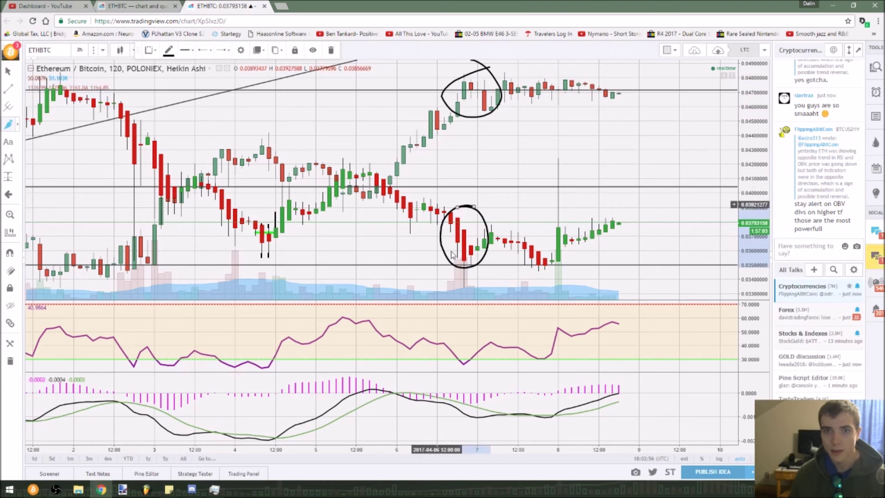
# Draw a vertical green trend line at 6 April 20:00 from the ETHBTC low at about 0.0333 up to the circled BTCUSD peak.
pyautogui.click(5, 89)
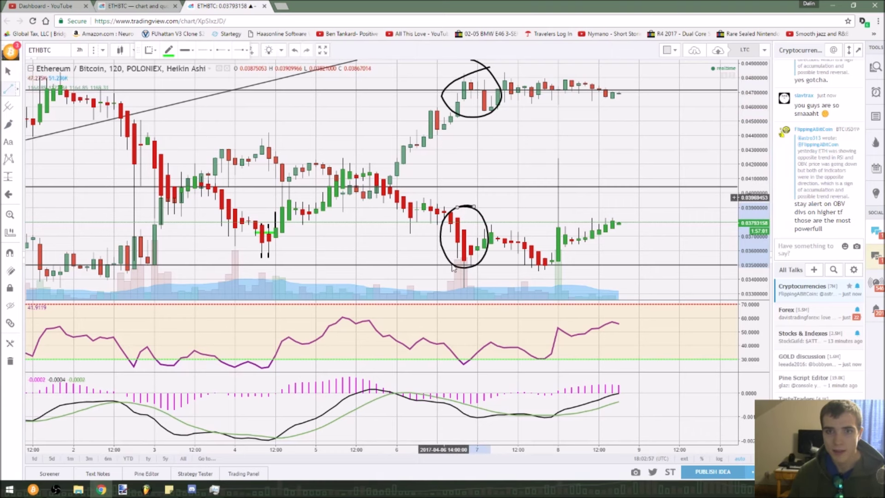
pyautogui.click(463, 289)
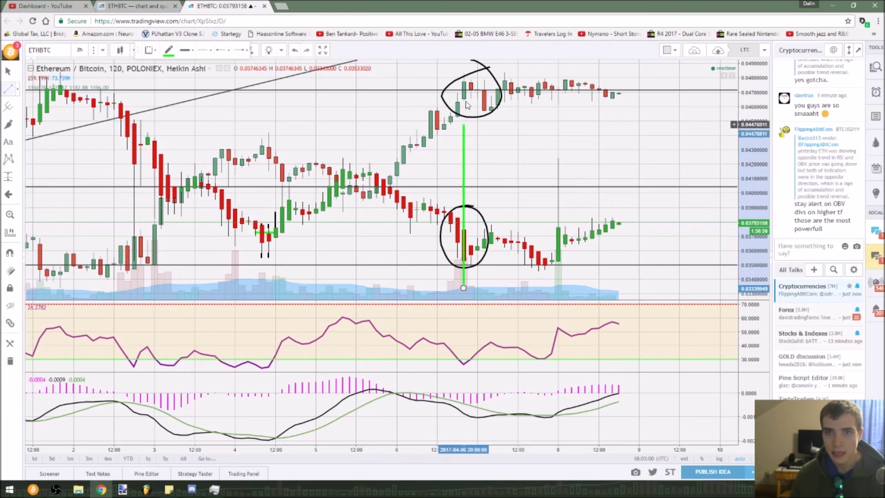
pyautogui.click(464, 76)
pyautogui.doubleClick(350, 127)
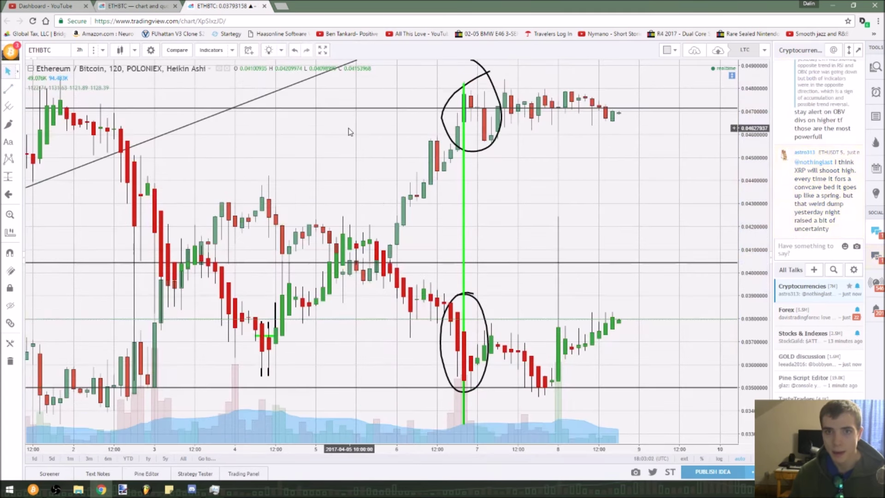
pyautogui.doubleClick(366, 183)
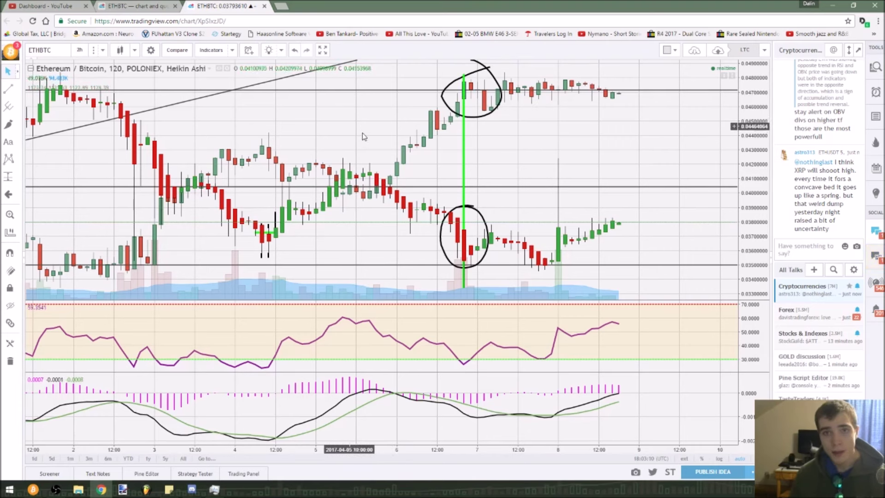
# Brush circles around the BTCUSD spike and the ETHBTC low near 10 March, with a vertical stroke down the BTCUSD drop and a line under the low.
pyautogui.scroll(-3, 368, 132)
pyautogui.scroll(-4, 368, 133)
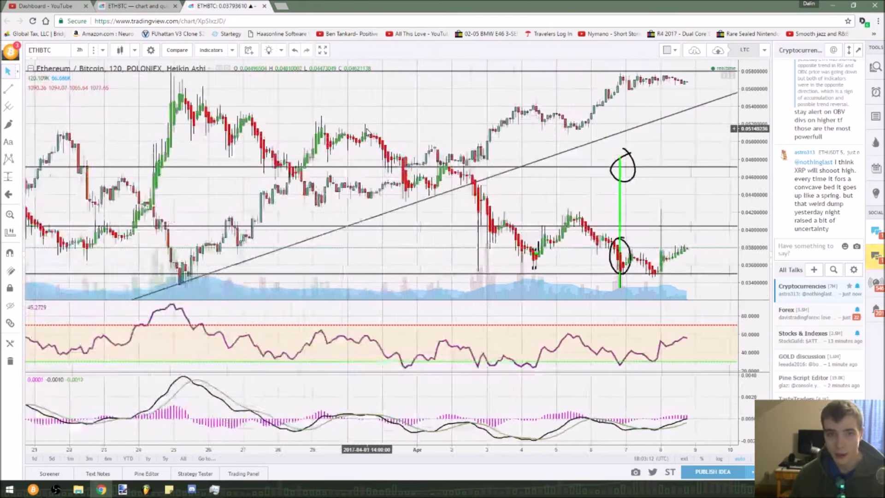
pyautogui.scroll(-2, 368, 129)
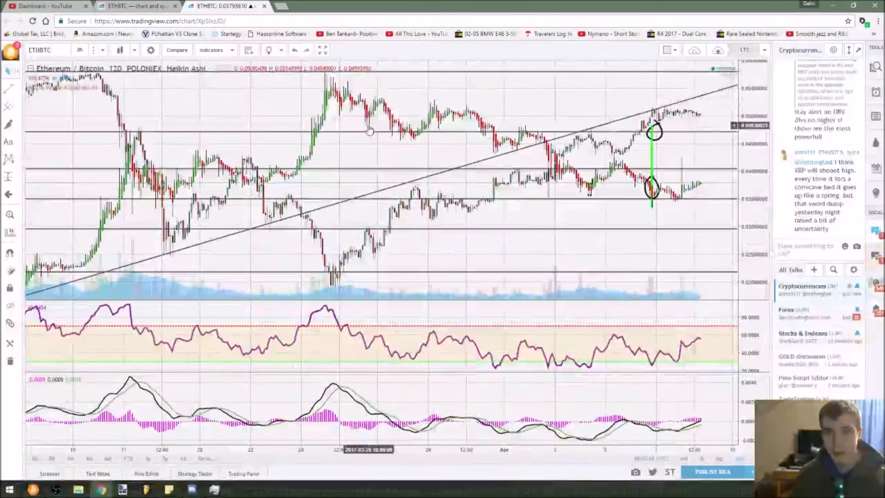
pyautogui.scroll(-5, 369, 131)
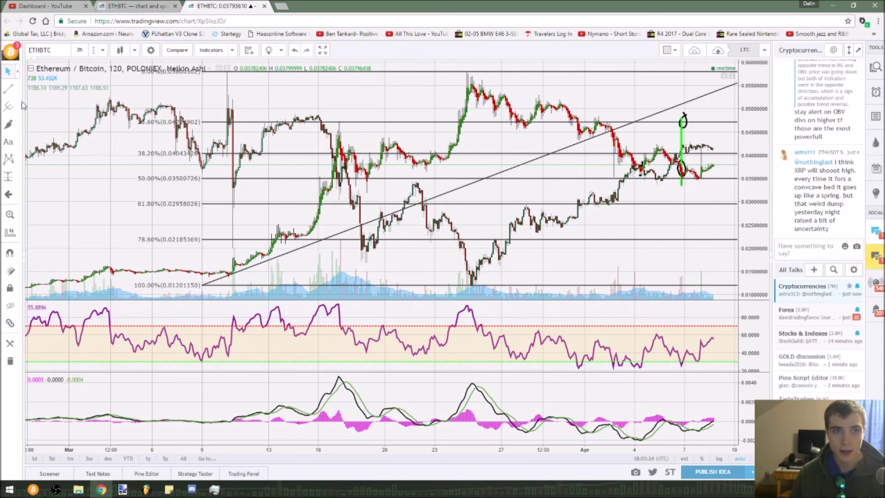
pyautogui.click(8, 125)
pyautogui.moveTo(225, 81); pyautogui.dragTo(221, 103)
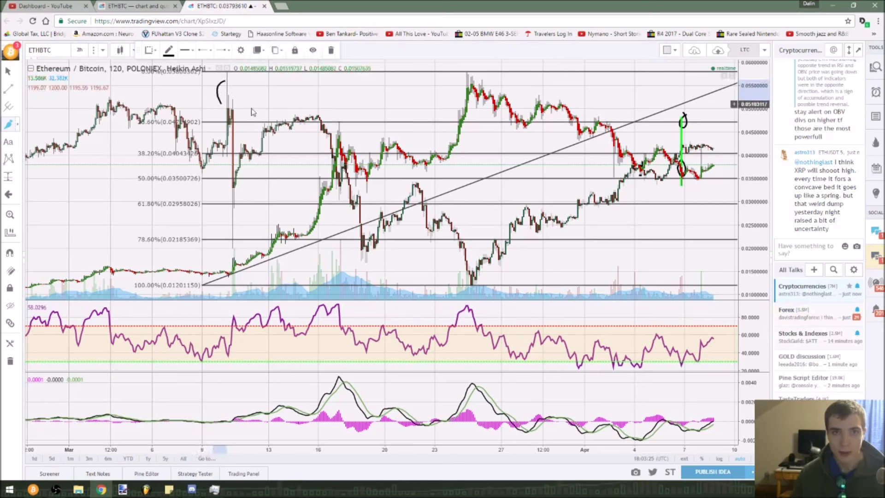
pyautogui.moveTo(235, 103); pyautogui.dragTo(239, 184)
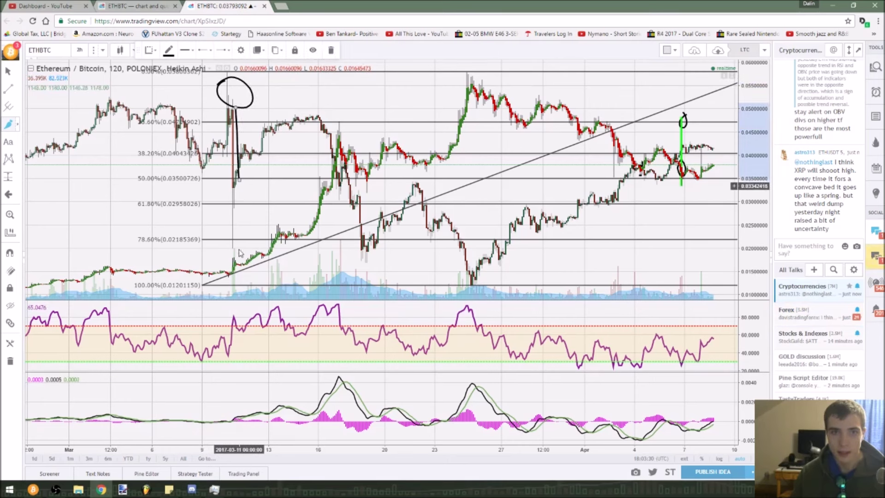
pyautogui.moveTo(238, 252)
pyautogui.mouseDown()
pyautogui.moveTo(220, 265)
pyautogui.moveTo(248, 277)
pyautogui.mouseUp()
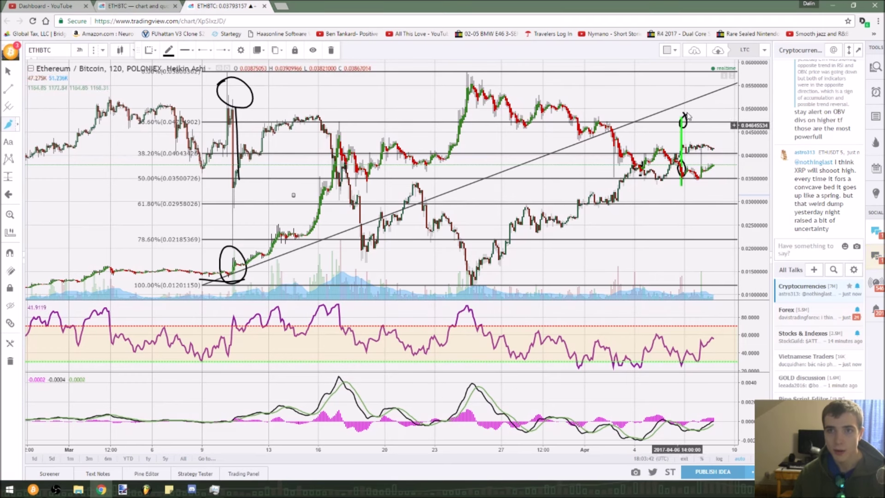
# Brush a horizontal black stroke just above the latest BTCUSD candles at about 0.058 and a wavy stroke extending ahead of them.
pyautogui.scroll(4, 683, 132)
pyautogui.scroll(4, 614, 132)
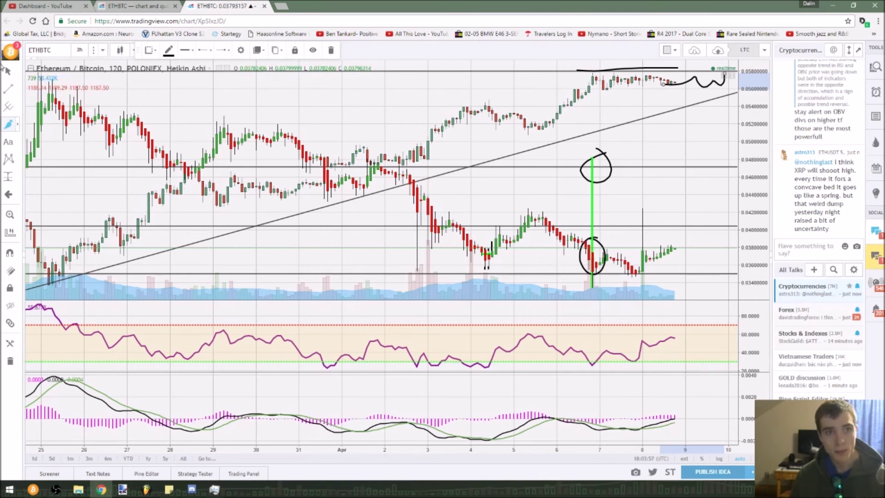
pyautogui.moveTo(315, 121); pyautogui.dragTo(225, 121)
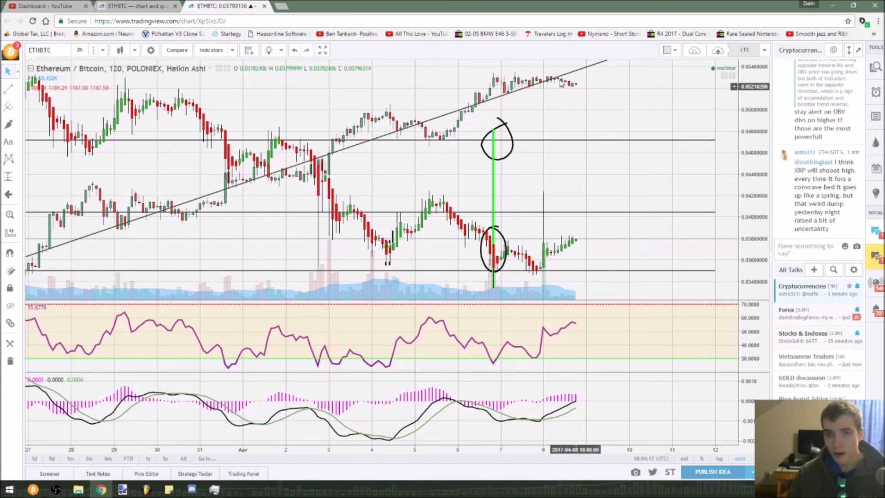
pyautogui.scroll(-5, 572, 75)
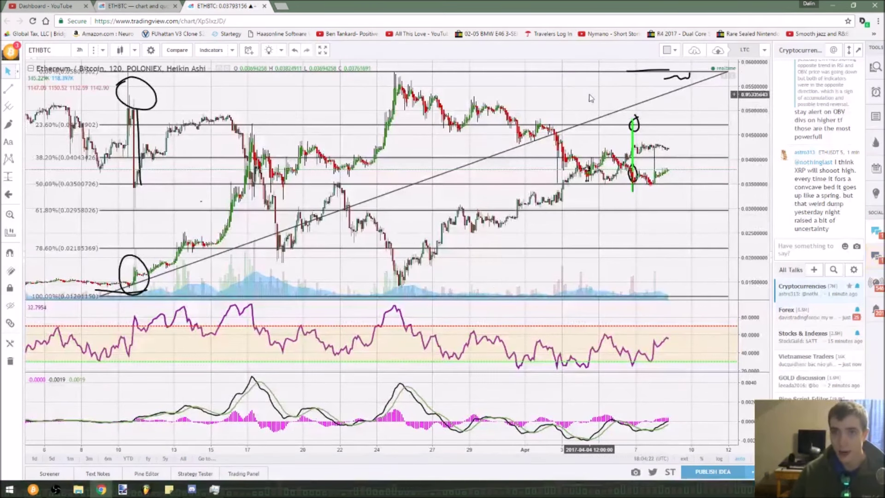
# Switch the chart to the Poloniex Monero / Bitcoin pair (XMRBTC).
pyautogui.scroll(3, 655, 147)
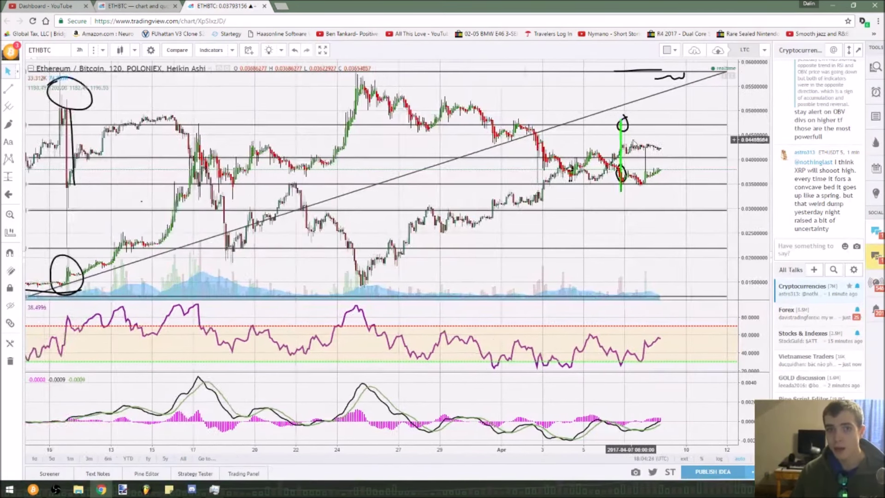
pyautogui.scroll(3, 652, 163)
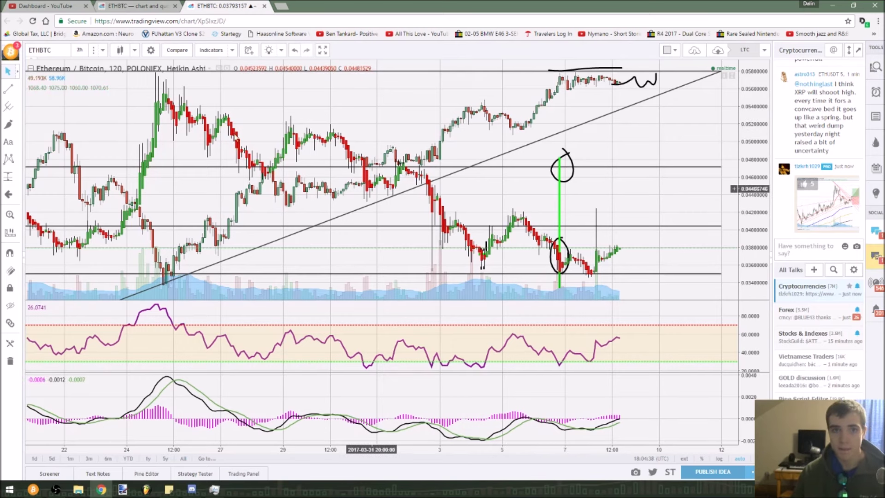
pyautogui.click(54, 50)
pyautogui.write('XMR')
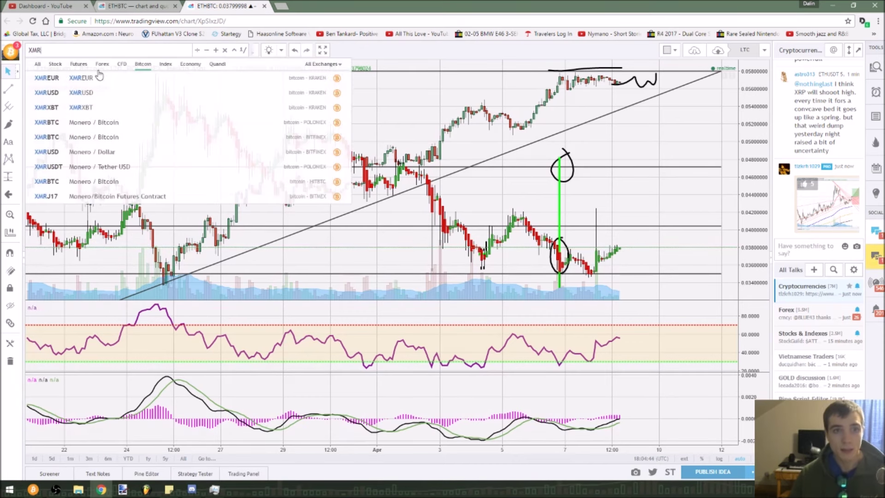
pyautogui.click(122, 125)
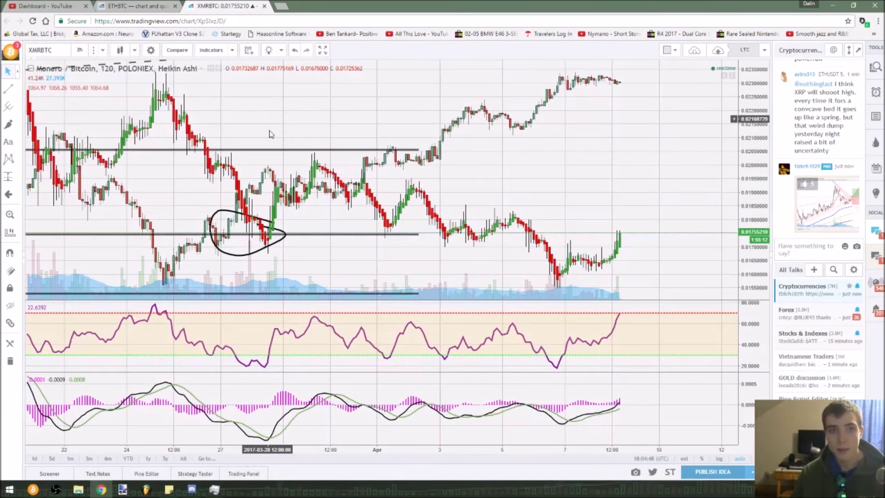
# Draw a green trend line along the sideways XMRBTC candles from 16 January at about 0.0128 up to 3 February.
pyautogui.scroll(-10, 271, 133)
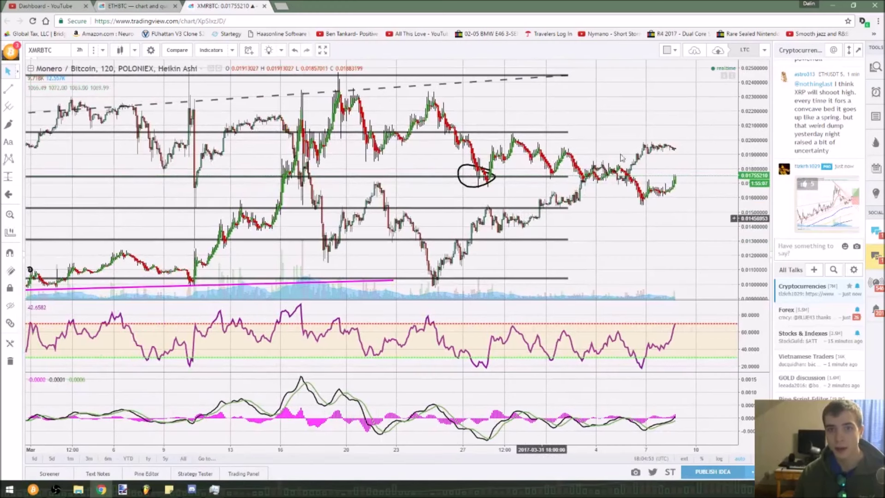
pyautogui.scroll(-4, 249, 148)
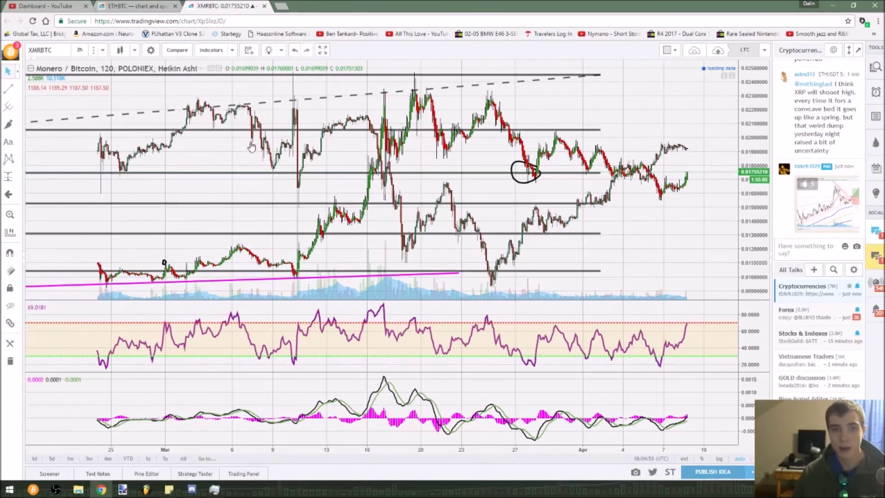
pyautogui.scroll(-3, 278, 183)
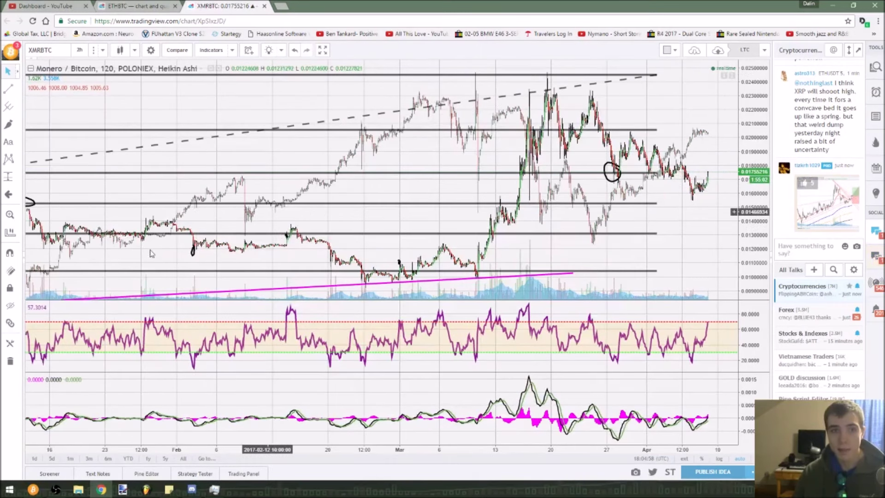
pyautogui.scroll(-2, 176, 222)
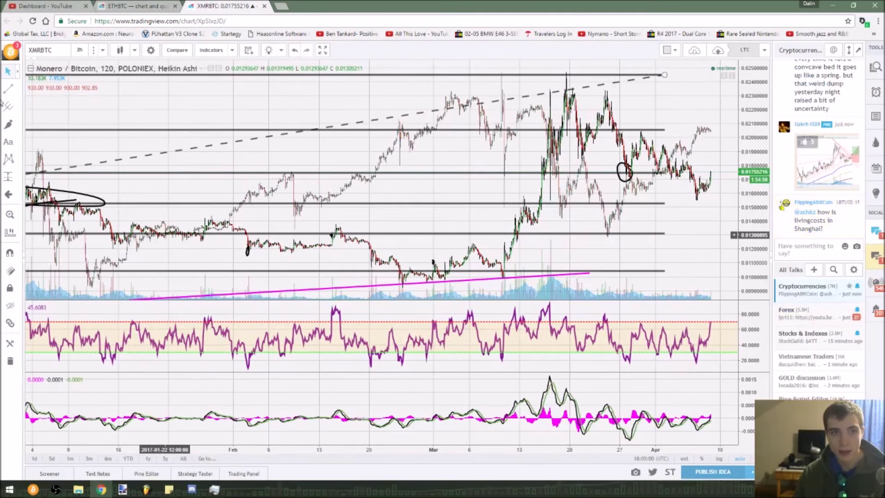
pyautogui.click(8, 91)
pyautogui.moveTo(124, 245); pyautogui.dragTo(248, 217)
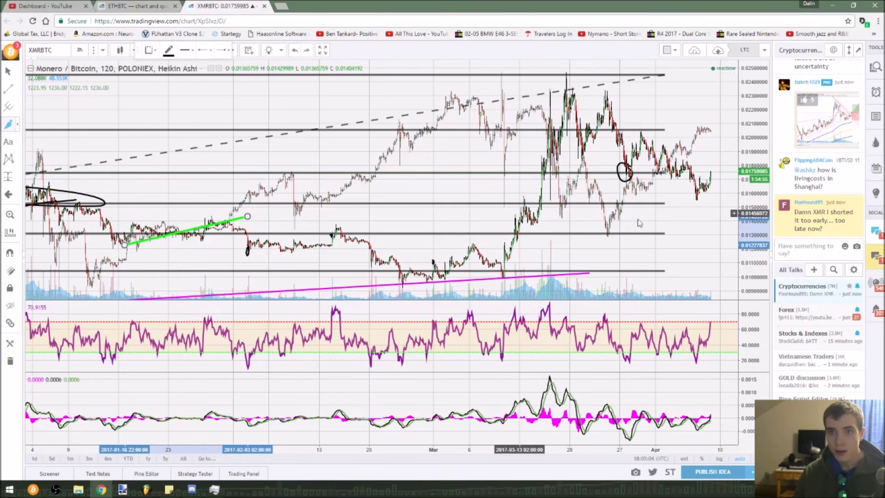
# Brush two long rising black strokes to about 9 April and one falling stroke from about 0.0215 on 29 March to 0.0183 on 10 April.
pyautogui.moveTo(542, 198); pyautogui.dragTo(700, 129)
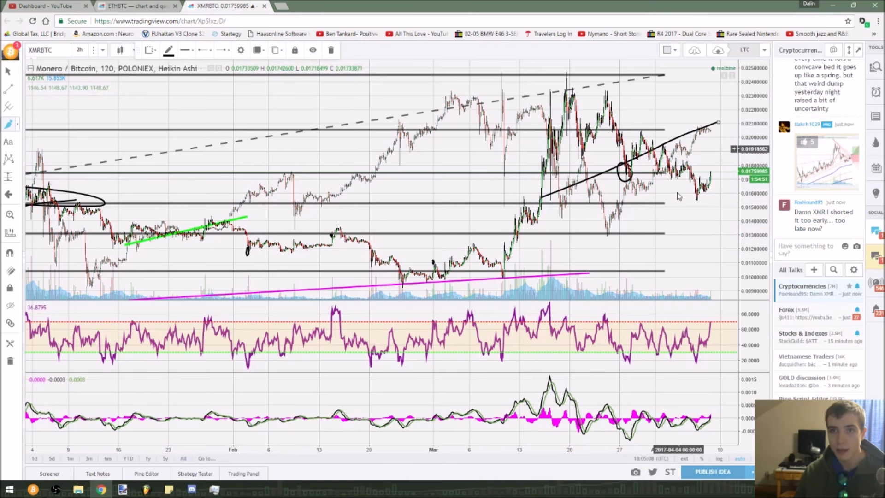
pyautogui.scroll(5, 611, 132)
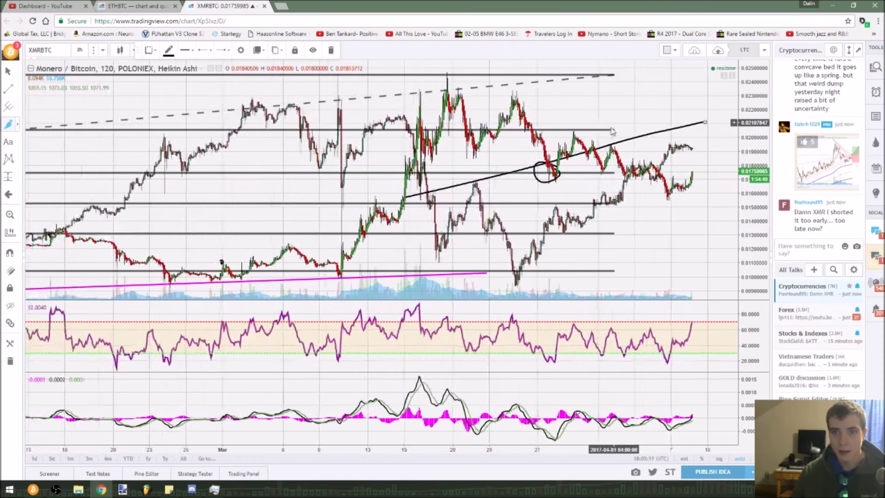
pyautogui.scroll(5, 611, 132)
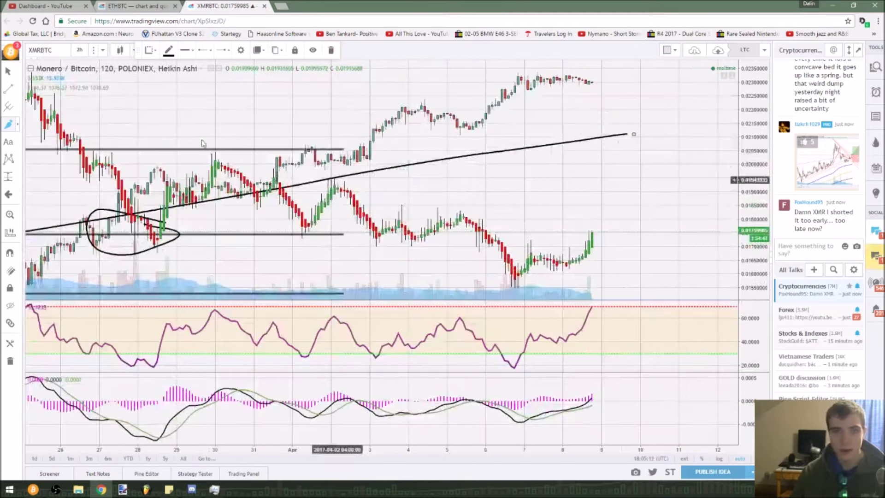
pyautogui.moveTo(186, 123); pyautogui.dragTo(650, 211)
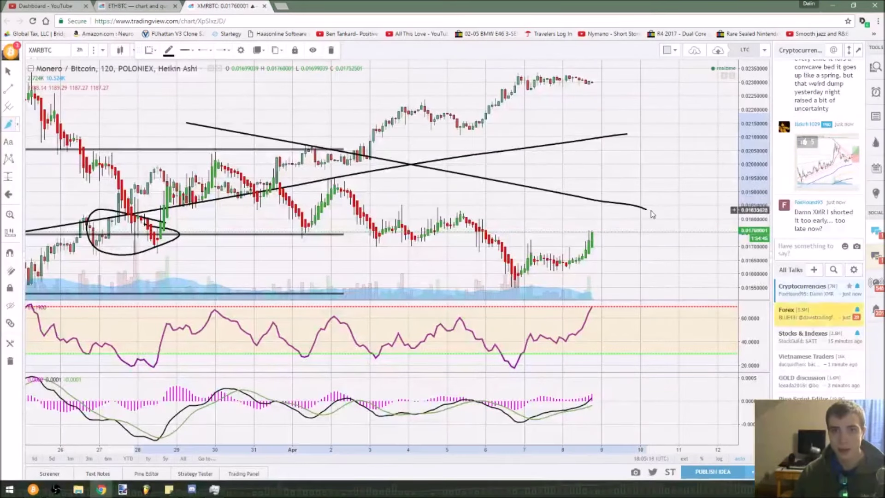
pyautogui.moveTo(54, 267); pyautogui.dragTo(604, 93)
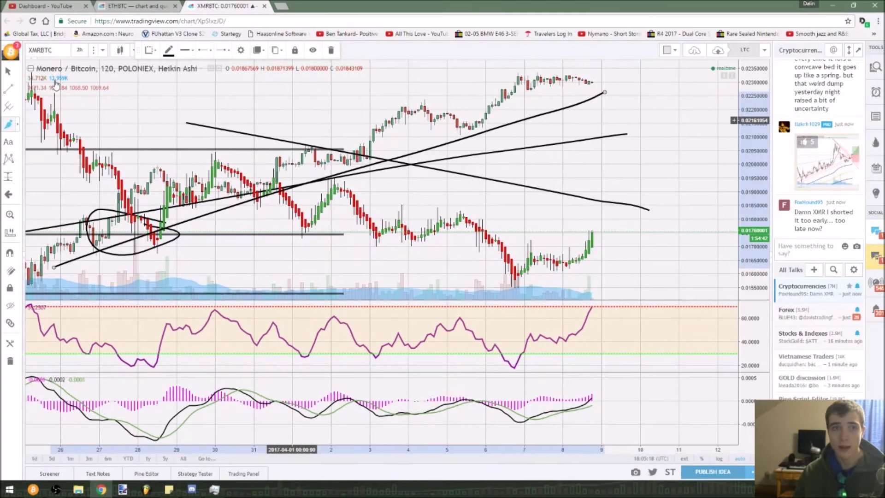
# Delete the two rising strokes and the falling stroke, keeping the RSI and MACD panes displayed below the price chart.
pyautogui.click(6, 72)
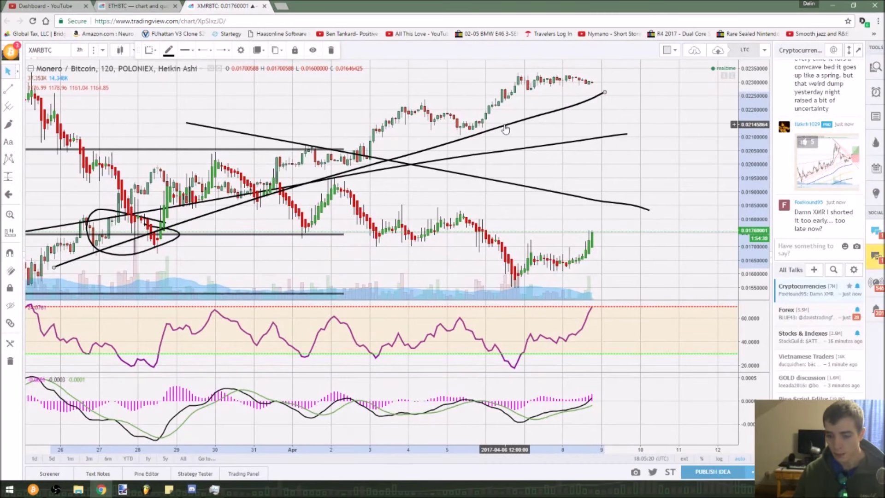
pyautogui.press('Delete')
pyautogui.doubleClick(478, 178)
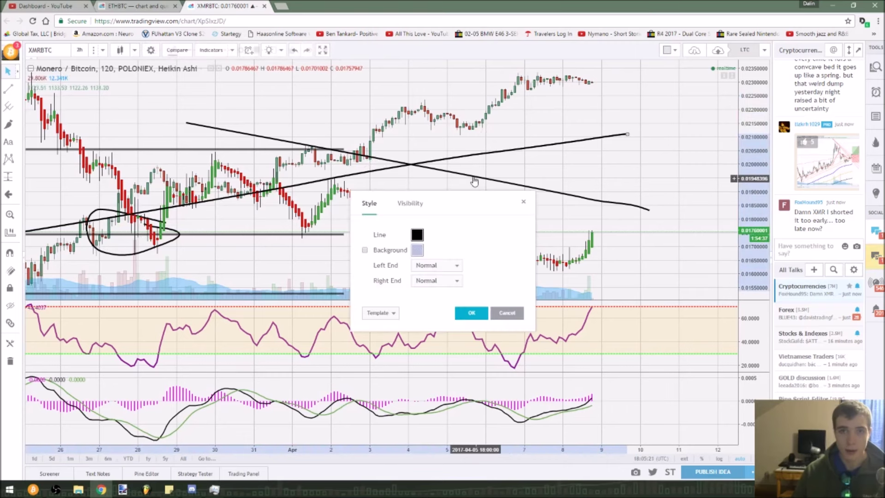
pyautogui.click(474, 317)
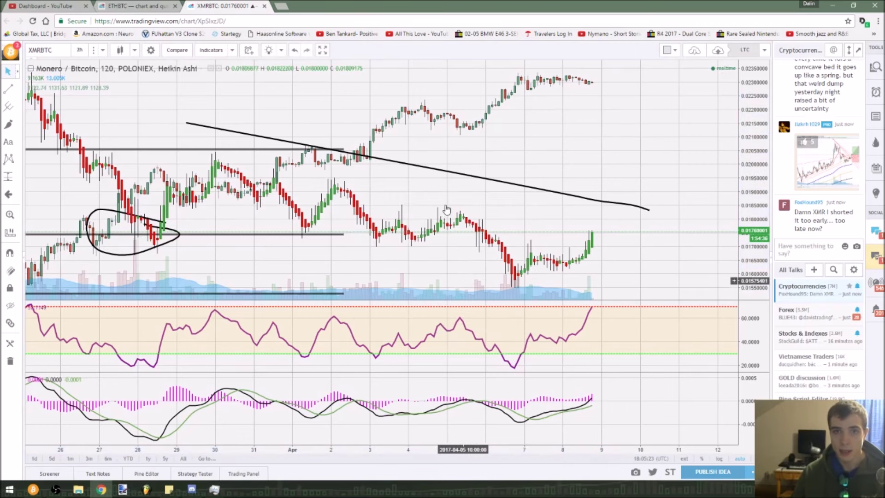
pyautogui.doubleClick(431, 174)
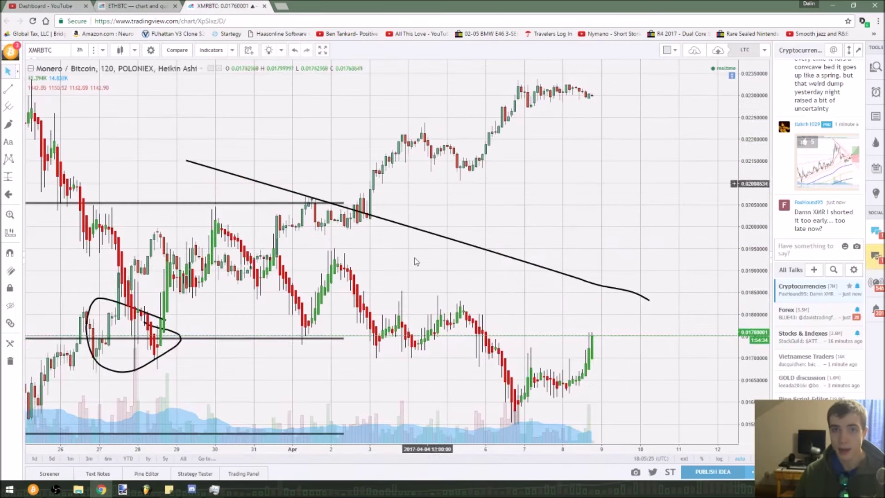
pyautogui.doubleClick(421, 233)
pyautogui.click(487, 316)
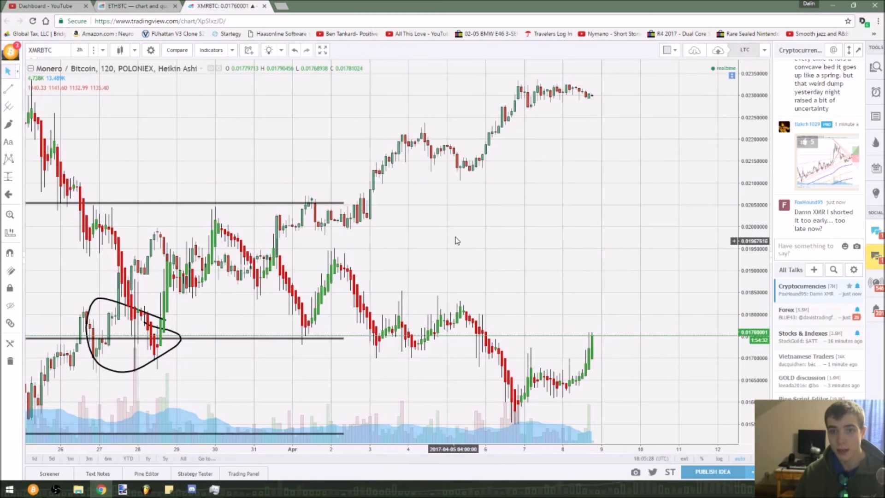
pyautogui.scroll(-3, 486, 448)
pyautogui.doubleClick(620, 346)
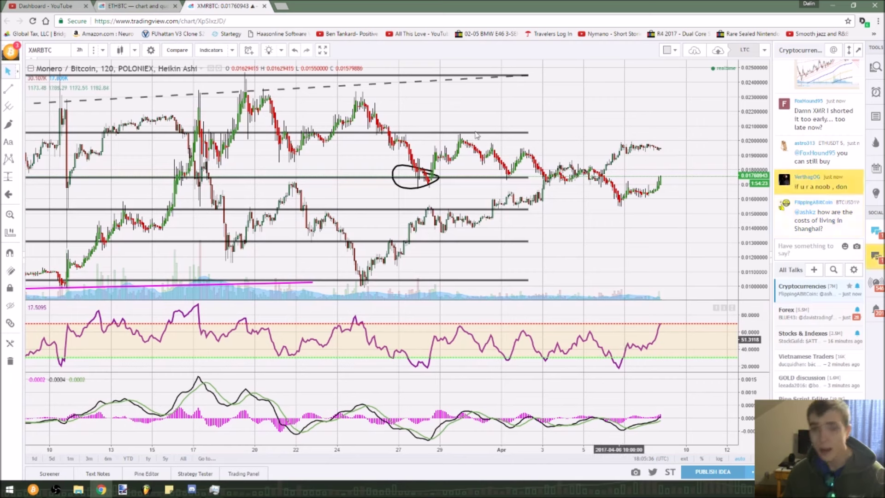
# Brush a peak shape over the latest XMRBTC candles up to about 0.018 and a horizontal baseline under them at about 0.0155.
pyautogui.scroll(5, 620, 169)
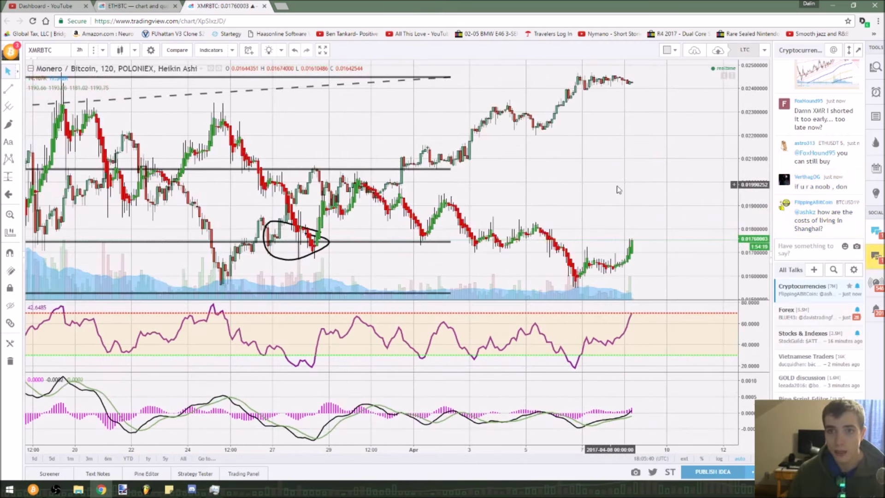
pyautogui.scroll(4, 614, 186)
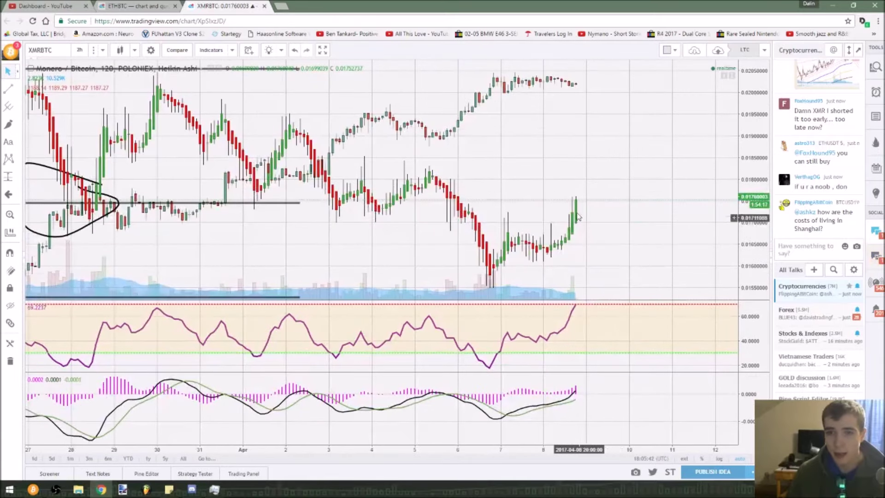
pyautogui.scroll(-5, 570, 201)
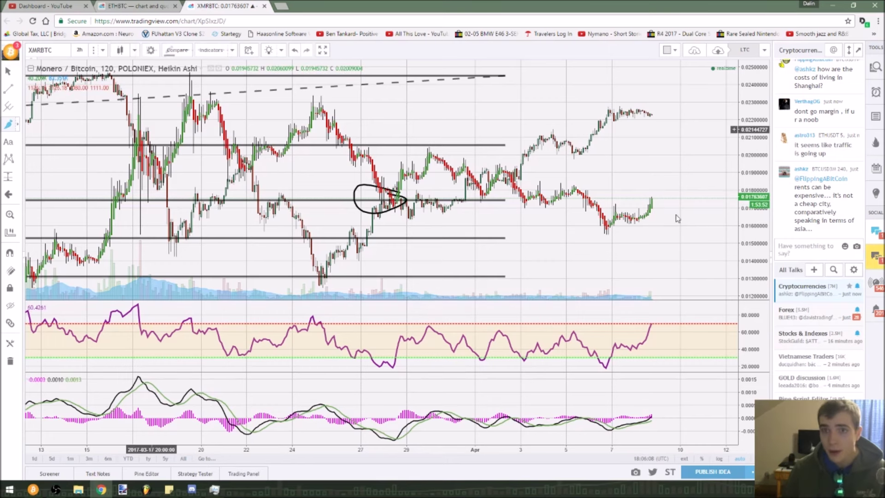
pyautogui.moveTo(608, 236)
pyautogui.mouseDown()
pyautogui.moveTo(645, 192)
pyautogui.moveTo(676, 235)
pyautogui.mouseUp()
pyautogui.moveTo(571, 236); pyautogui.dragTo(687, 234)
# Brush a line with a U-shaped dip at the BTCUSD plateau, and a curve from the XMRBTC low rising to an arrowhead at about 0.0205.
pyautogui.moveTo(579, 105); pyautogui.dragTo(666, 113)
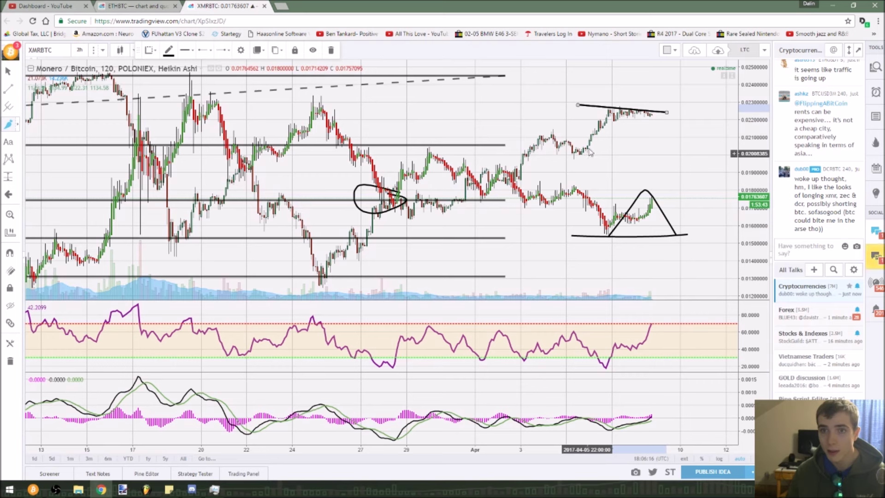
pyautogui.moveTo(586, 112)
pyautogui.mouseDown()
pyautogui.moveTo(608, 147)
pyautogui.moveTo(638, 125)
pyautogui.mouseUp()
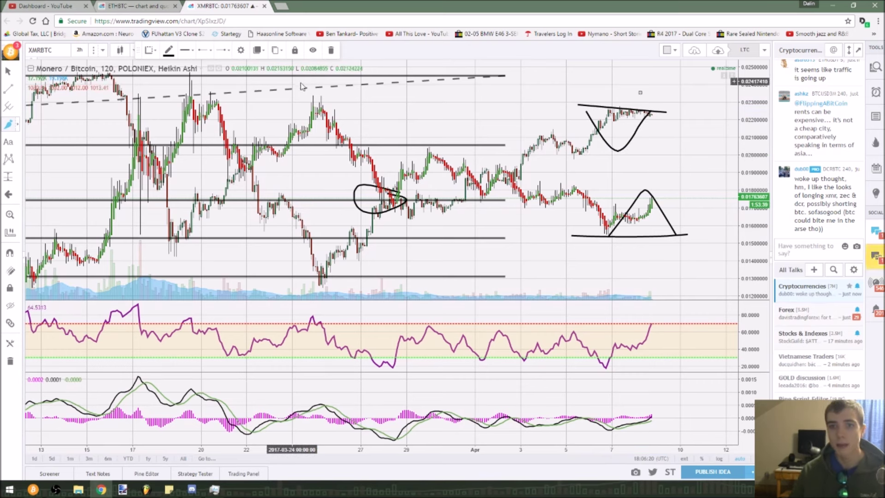
pyautogui.moveTo(608, 220)
pyautogui.mouseDown()
pyautogui.moveTo(674, 250)
pyautogui.moveTo(712, 177)
pyautogui.moveTo(715, 131)
pyautogui.mouseUp()
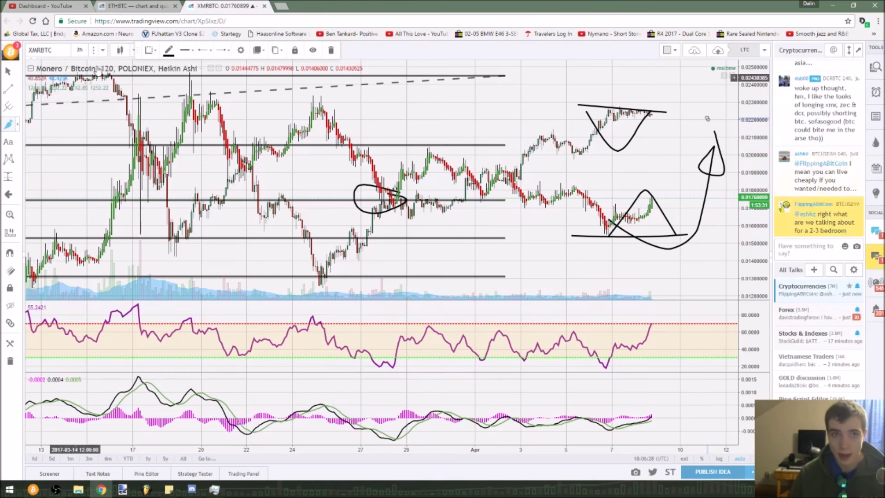
pyautogui.moveTo(136, 48); pyautogui.dragTo(405, 111)
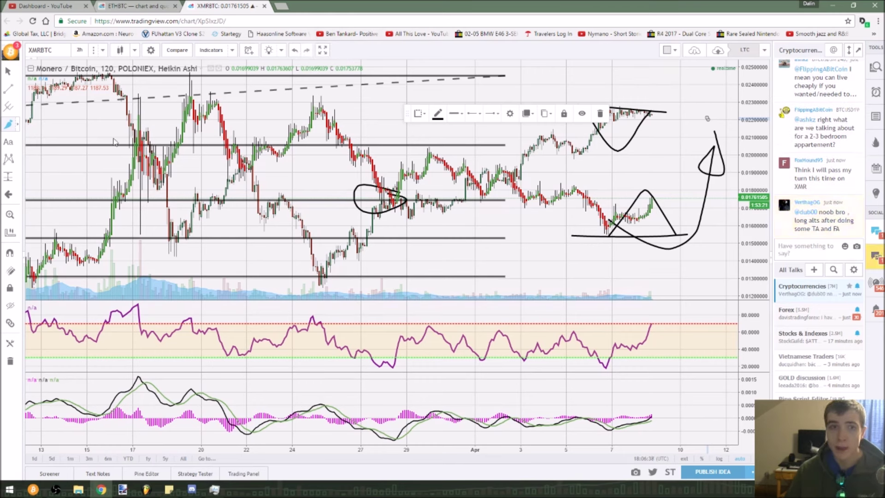
pyautogui.click(7, 72)
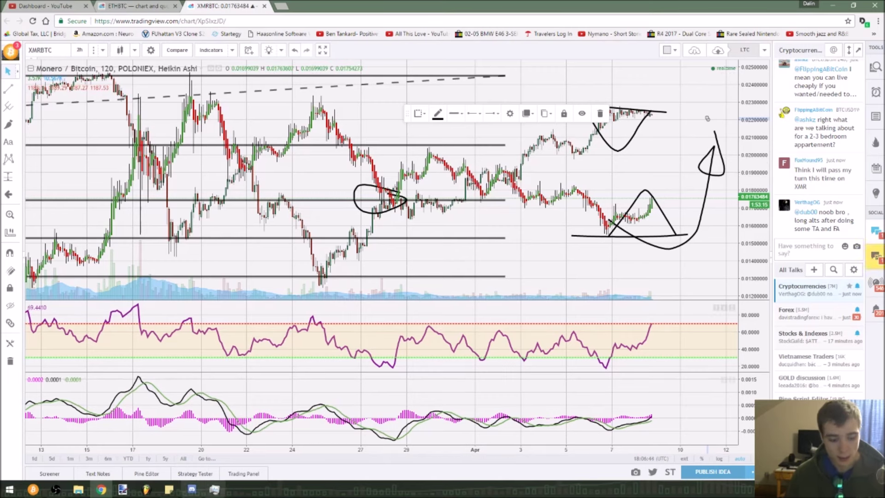
pyautogui.click(55, 490)
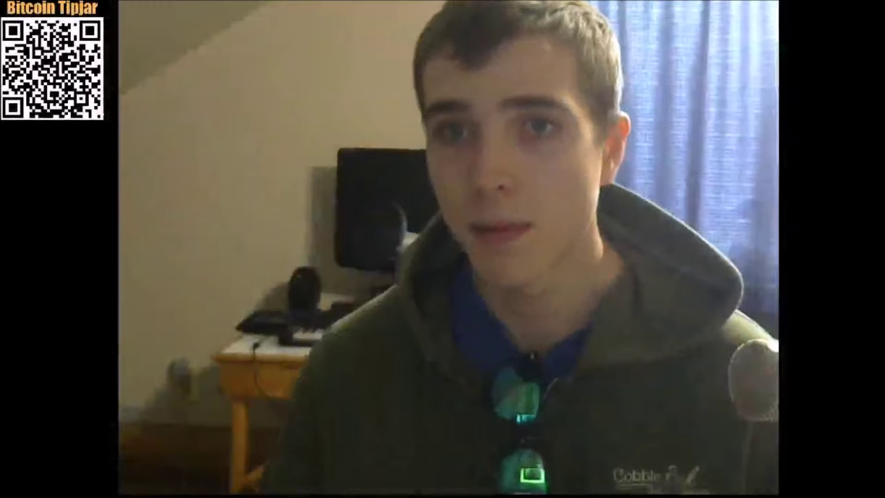